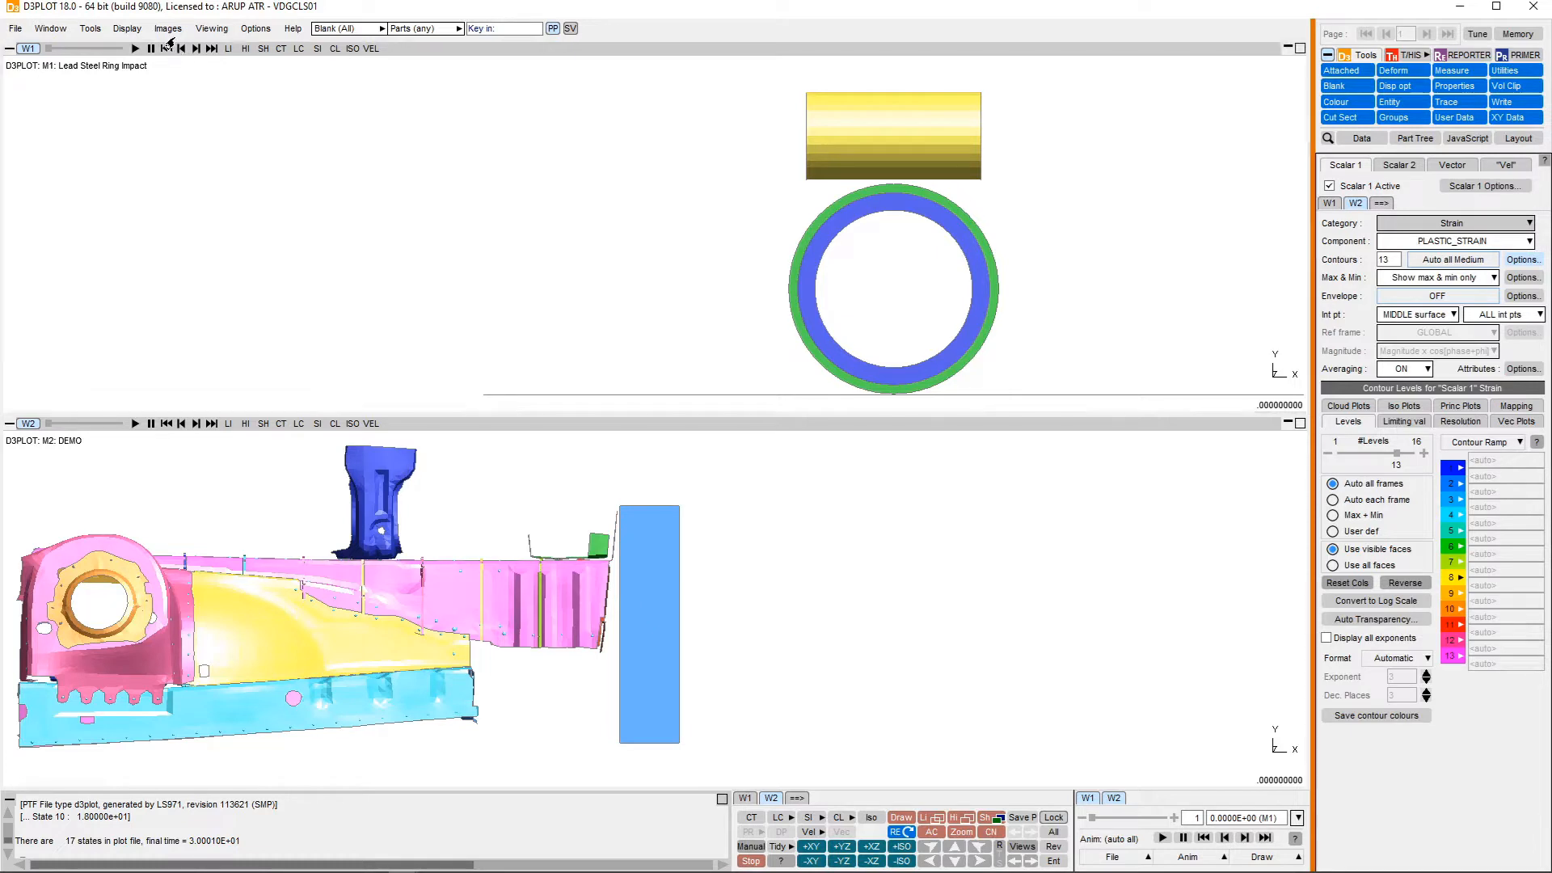
Export a movie of window W1 as demo_video.mp4 in MP4 format, with all states at a frame rate of 25
left_click(167, 28)
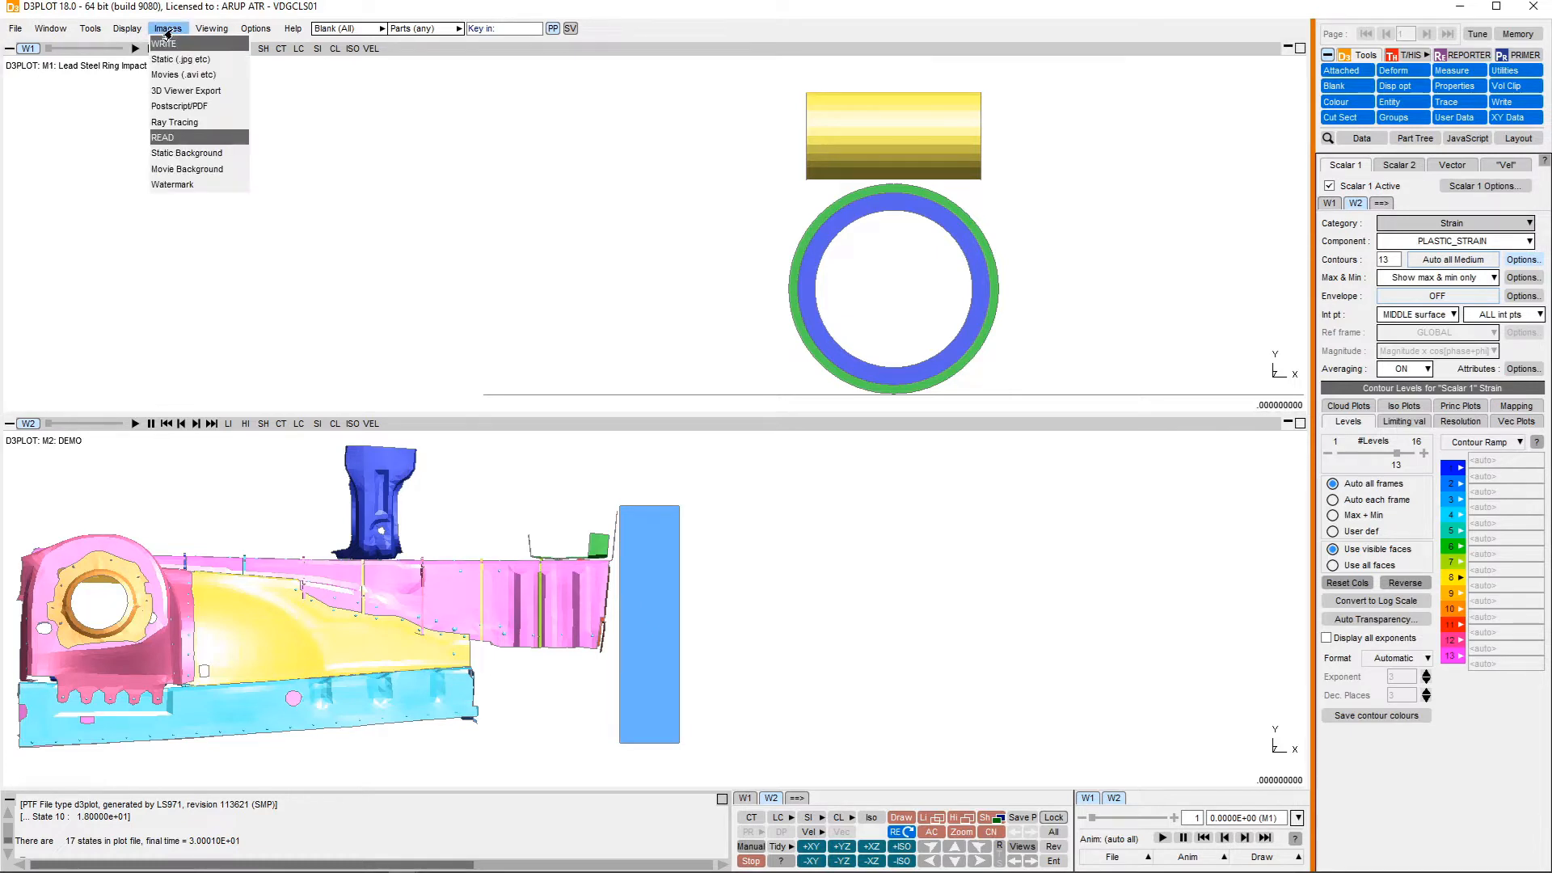
left_click(232, 81)
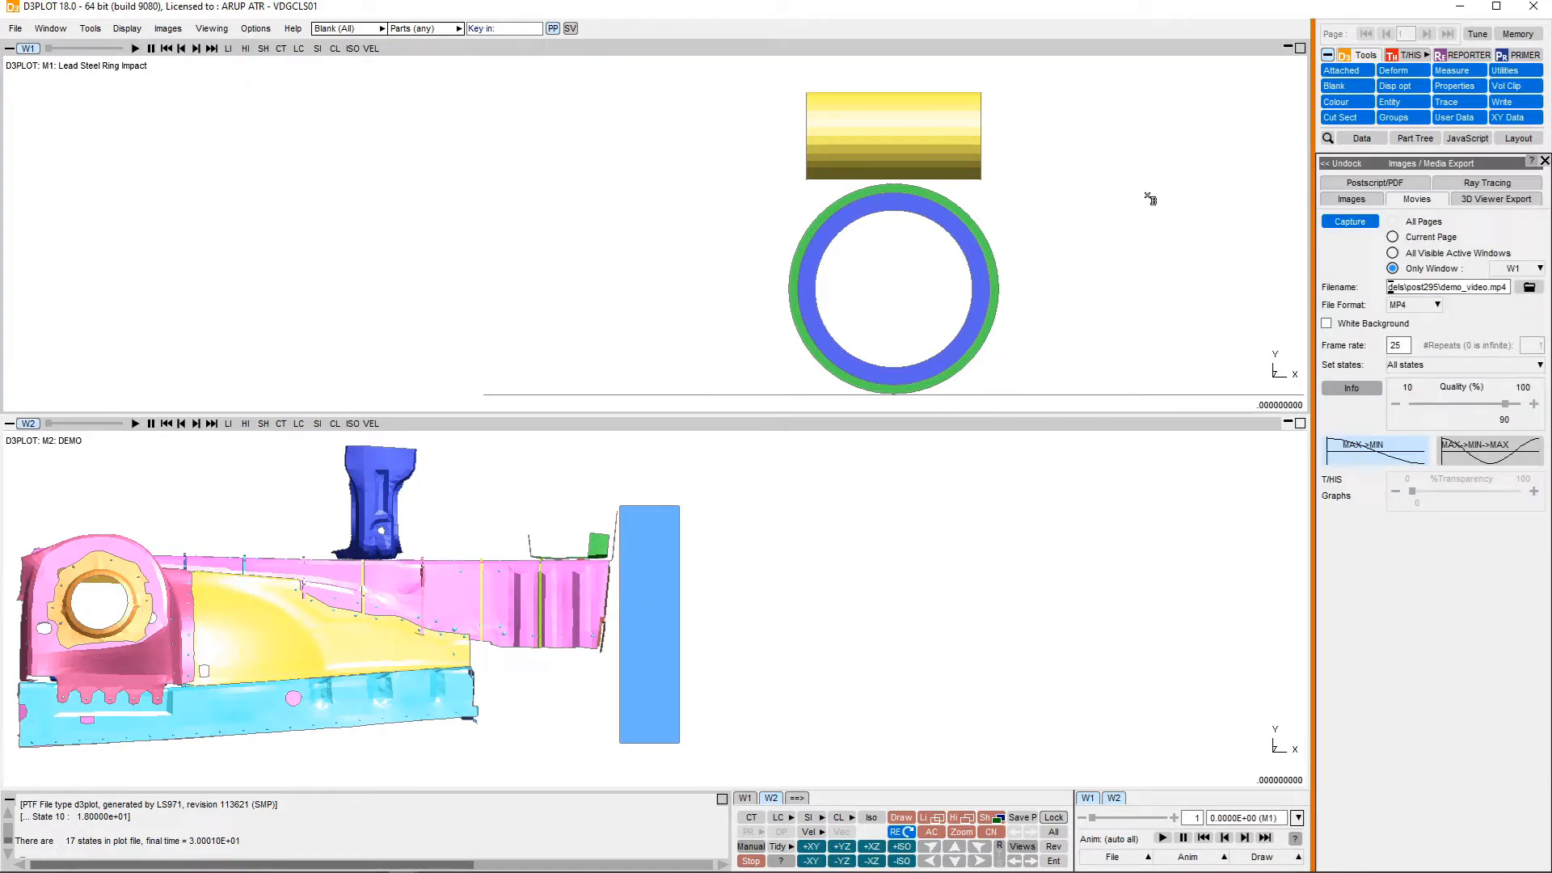
left_click(1419, 310)
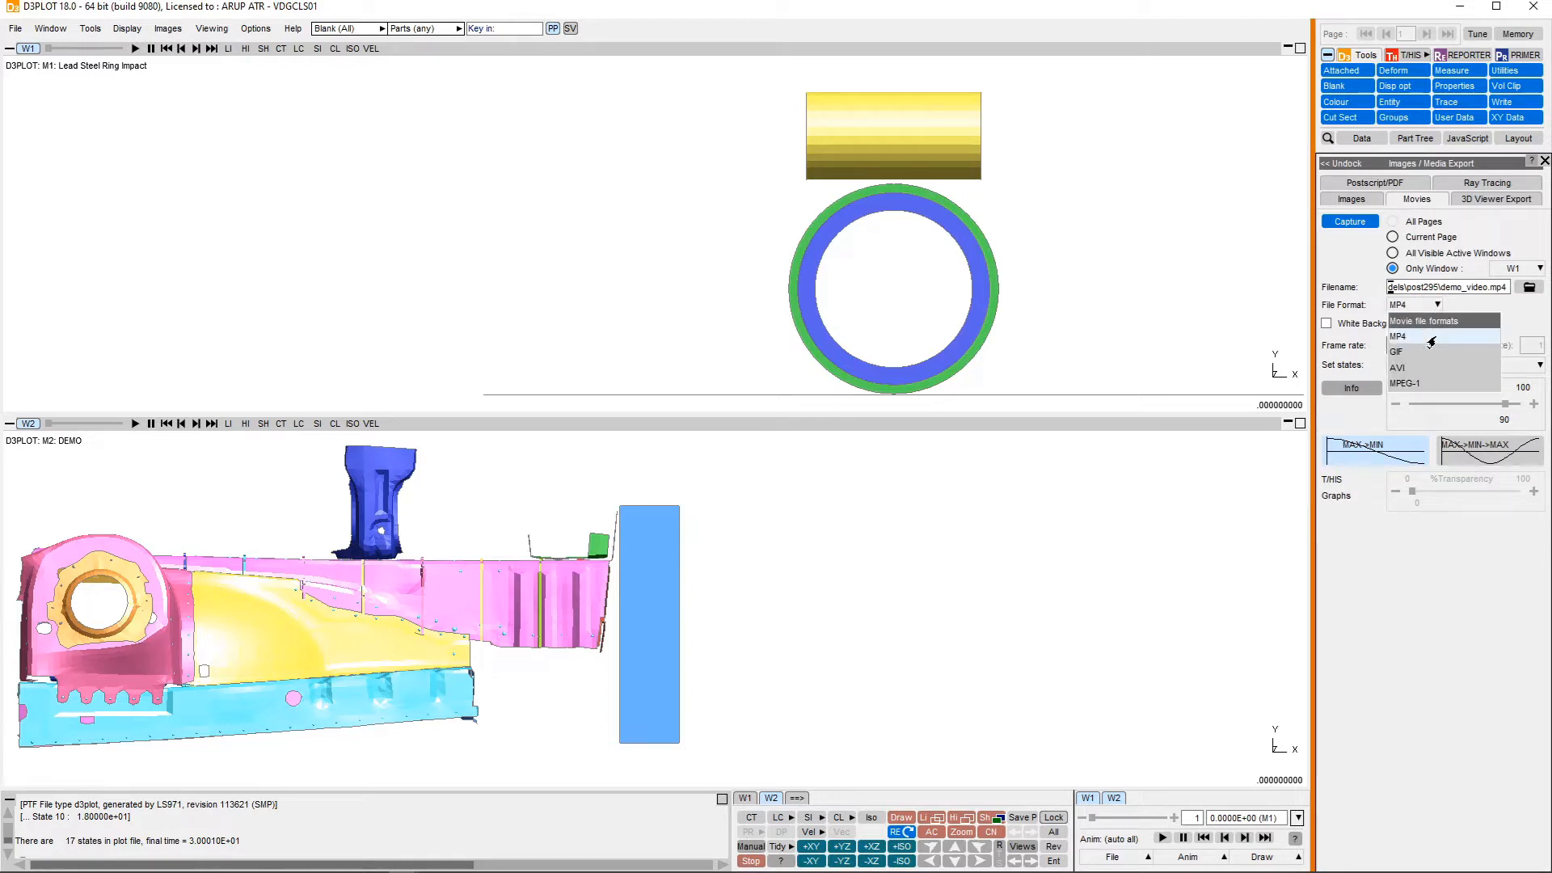
left_click(1431, 338)
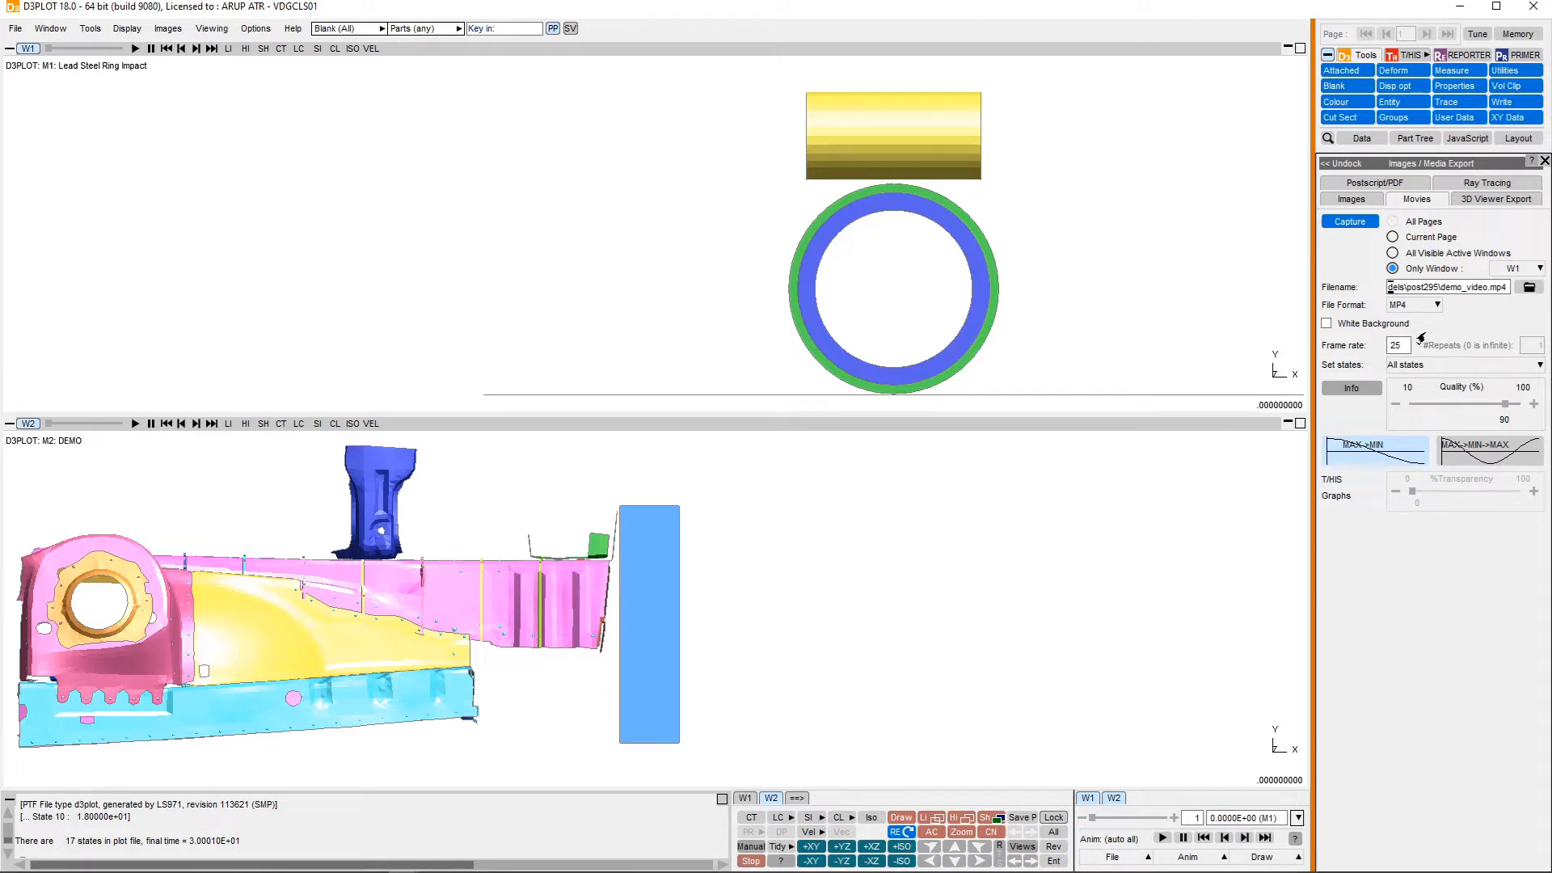
left_click(1401, 349)
left_click(1441, 372)
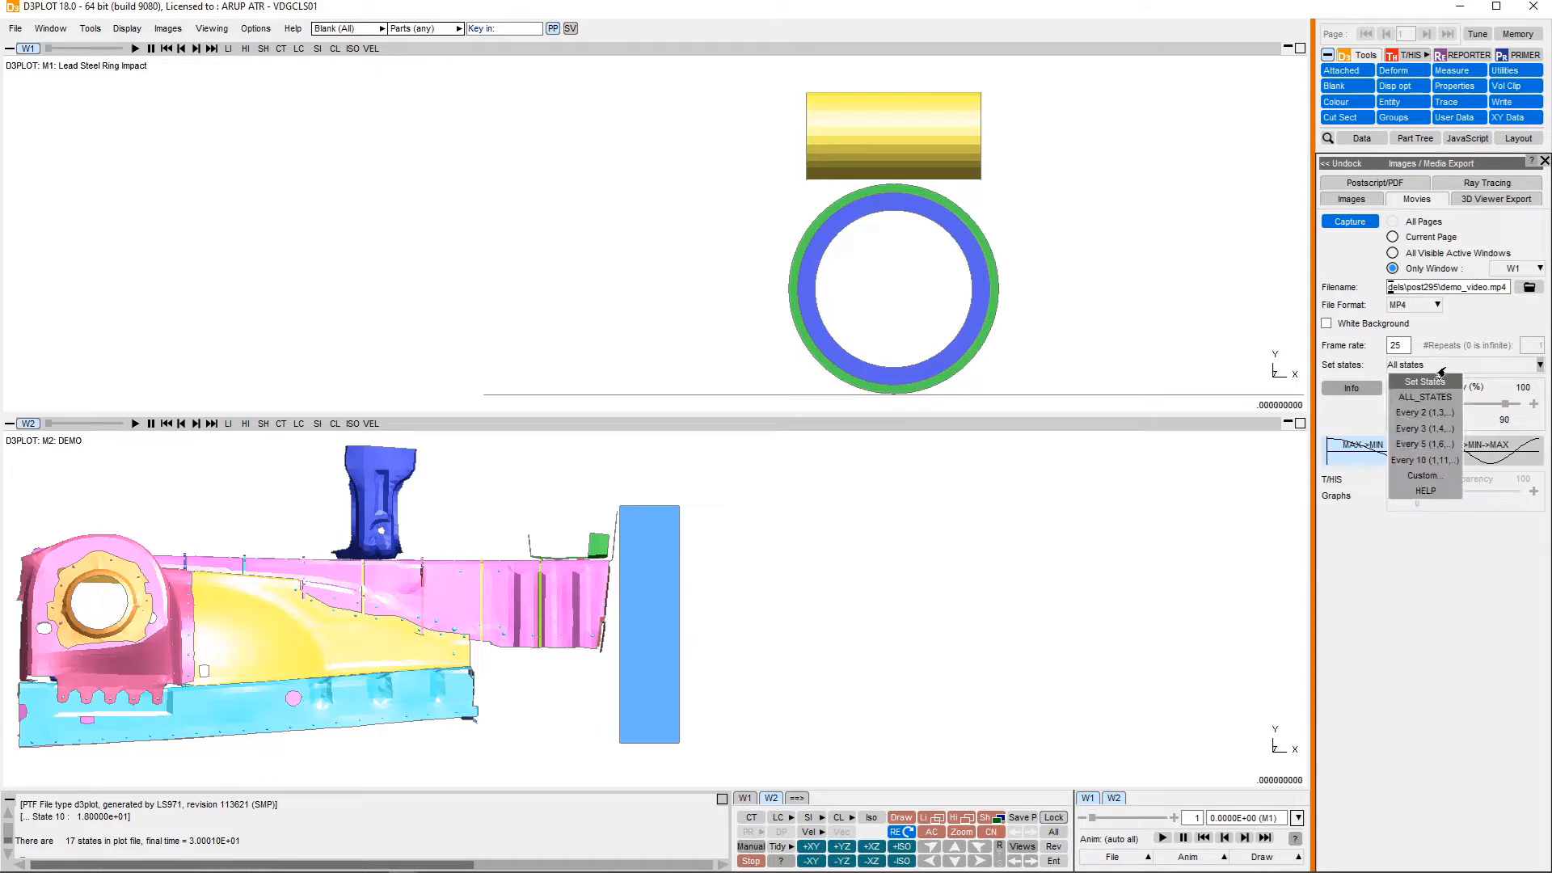
left_click(1370, 370)
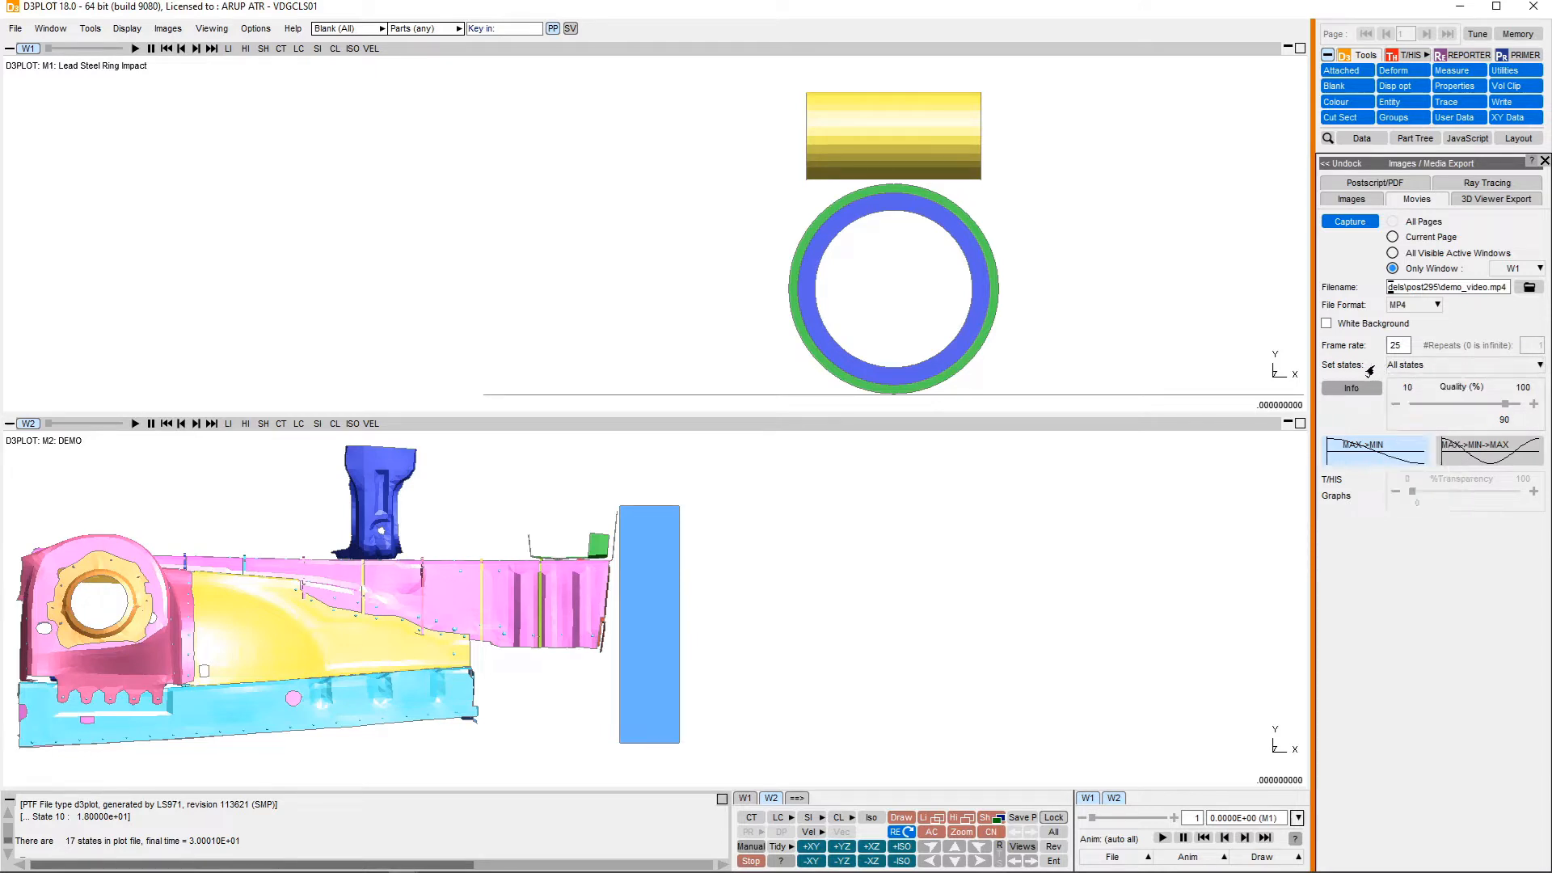
left_click(1360, 229)
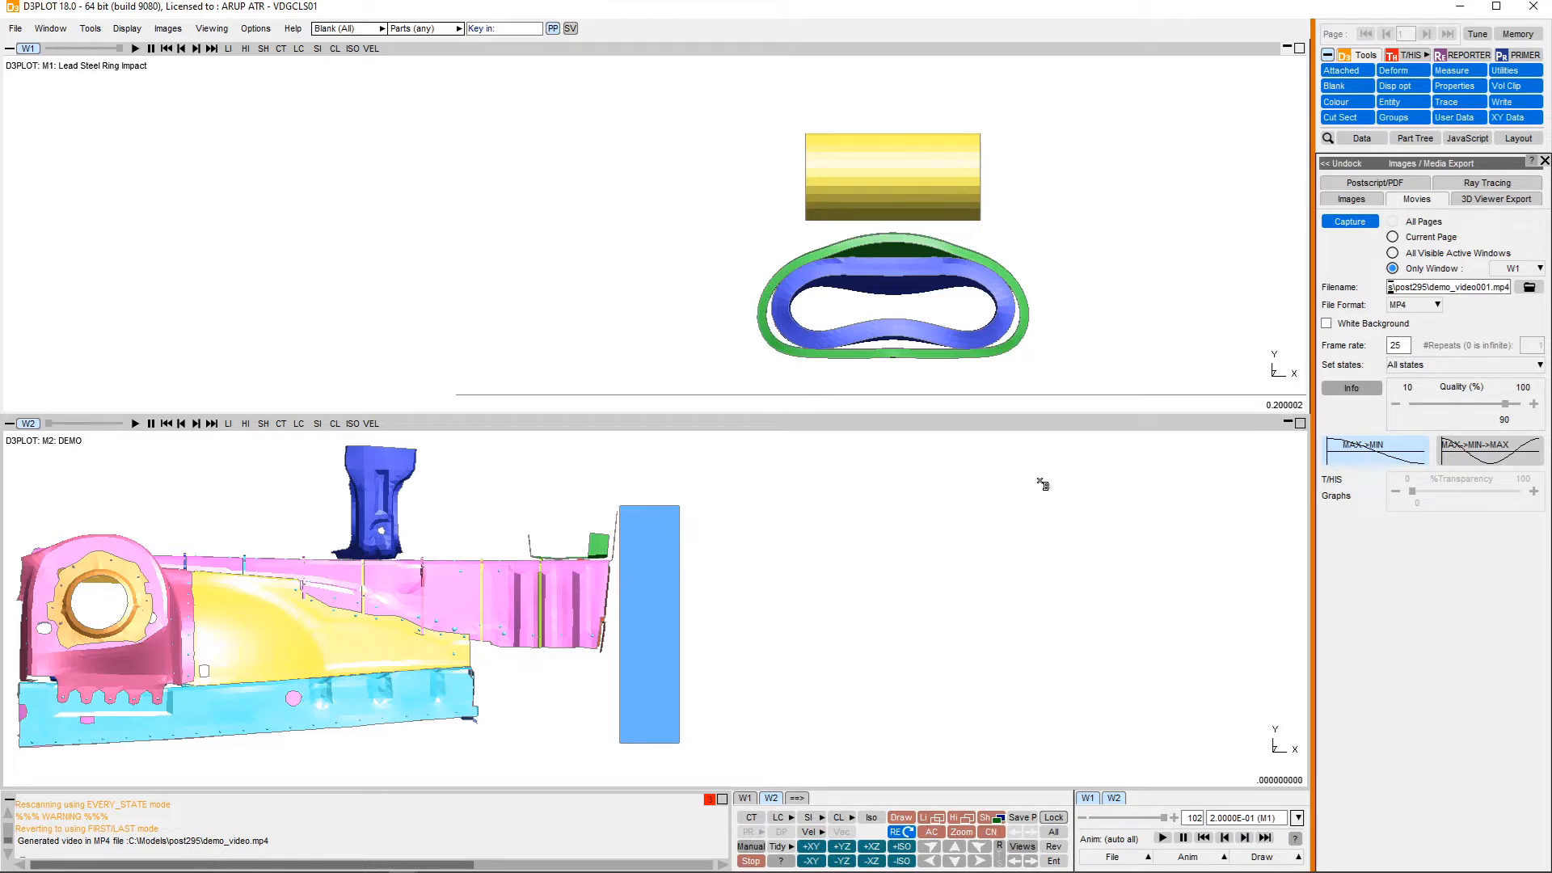
Load demo_video.mp4 as the background movie of window W2 and play only that window's animation
left_click(168, 28)
left_click(188, 168)
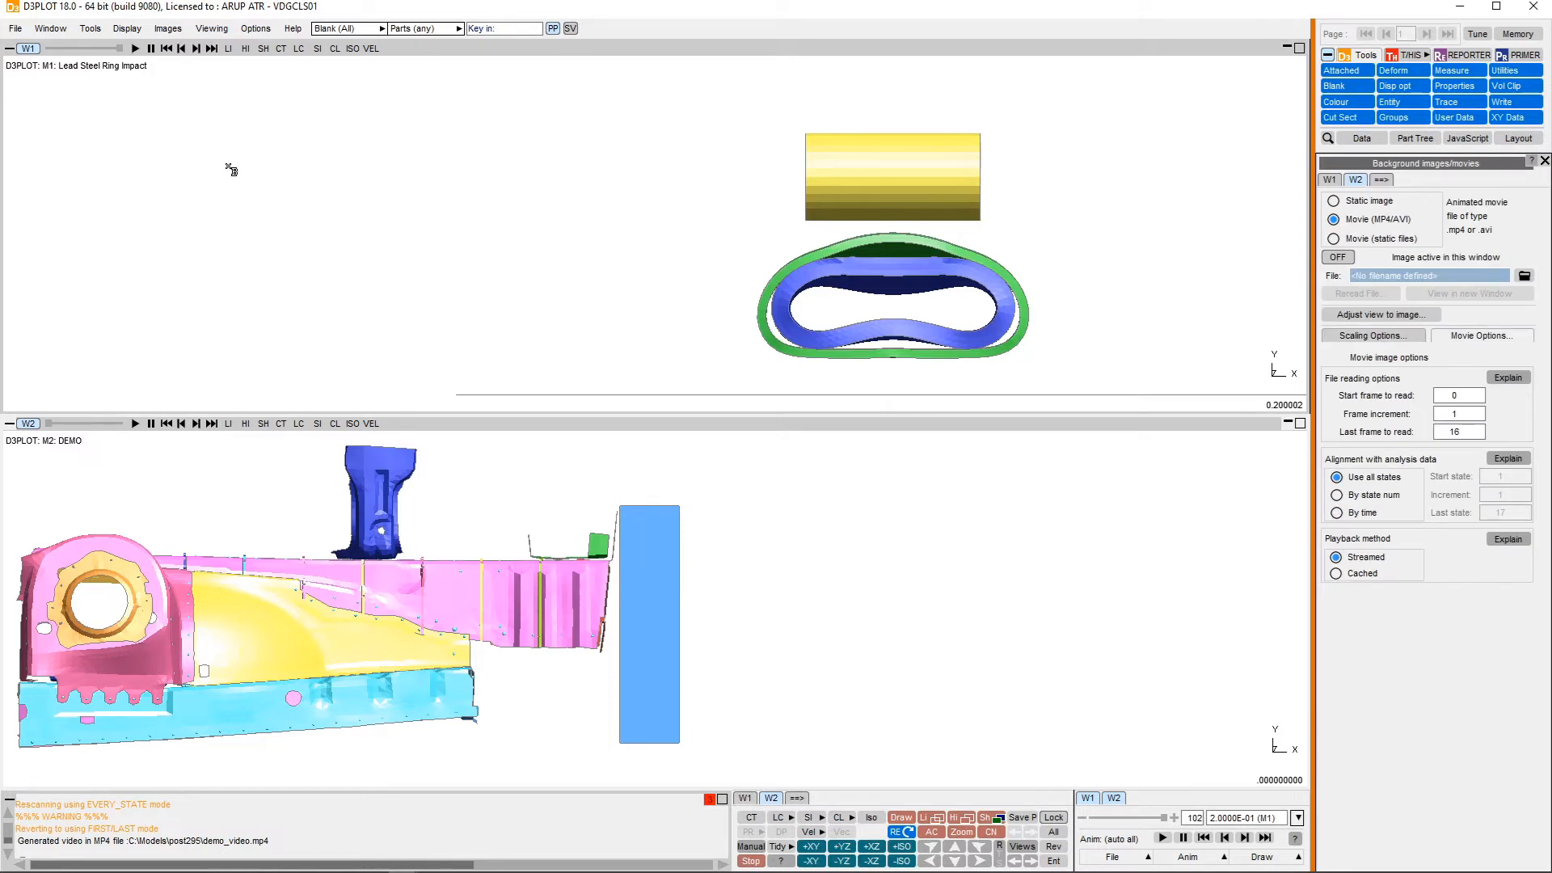
left_click(1350, 181)
left_click(1523, 277)
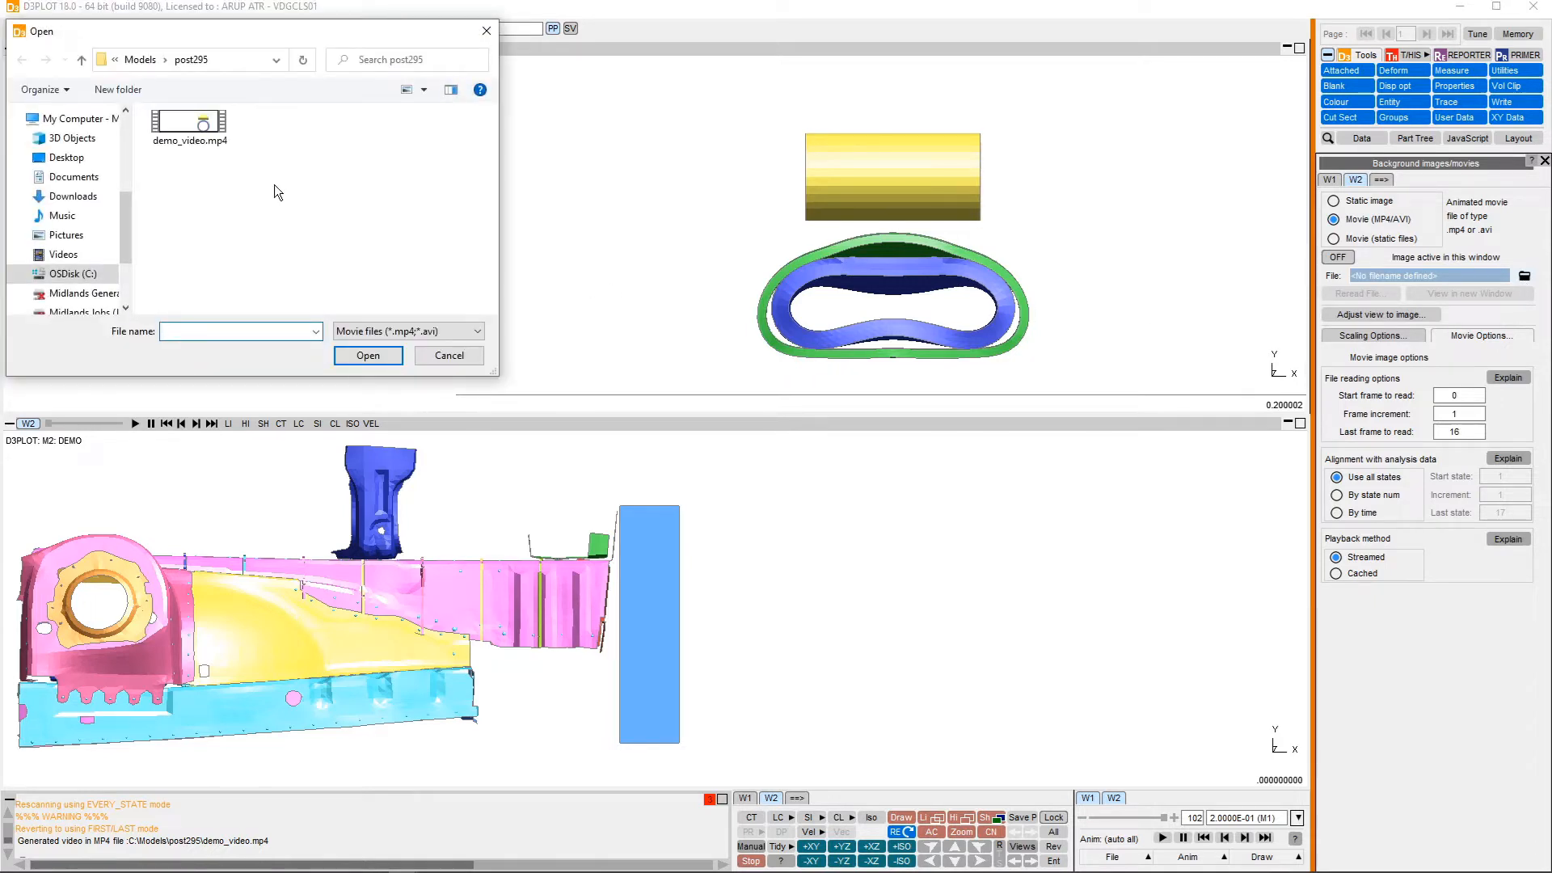
left_click(190, 126)
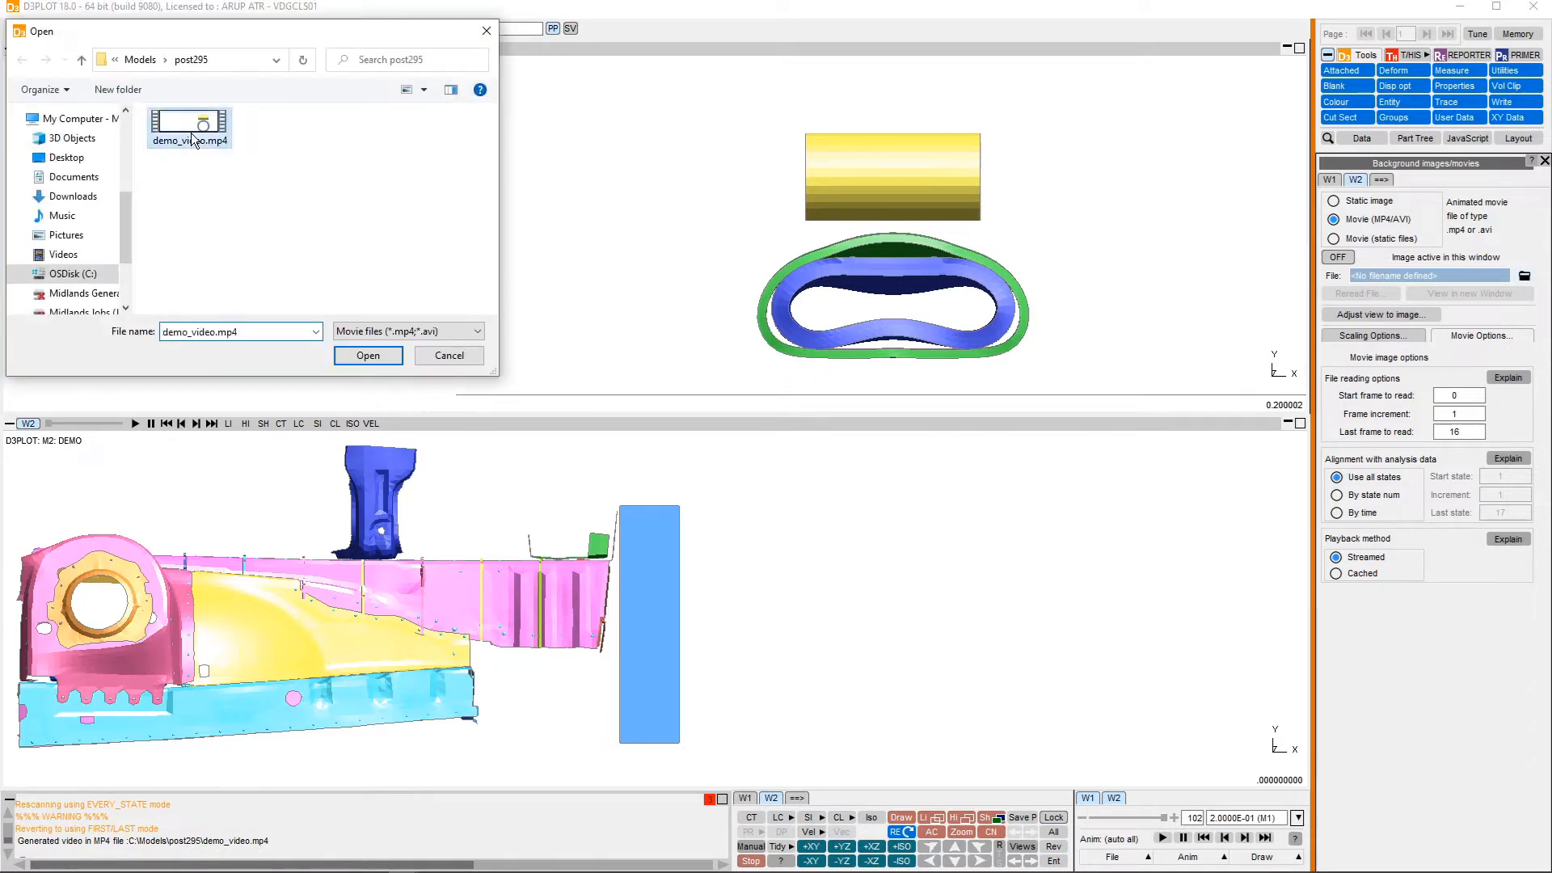
left_click(375, 360)
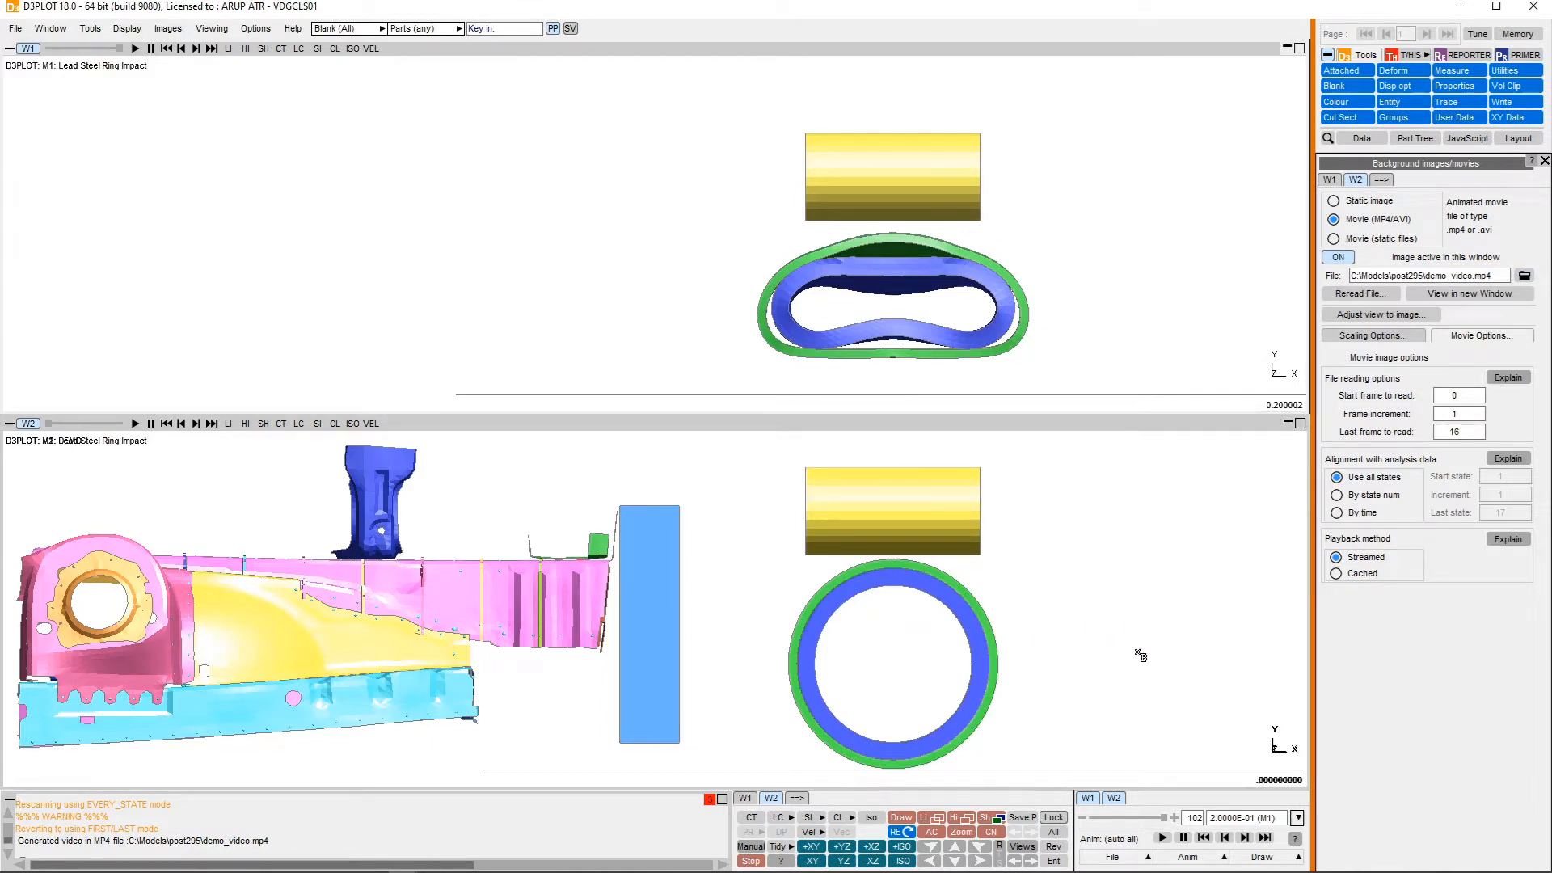
left_click(1083, 798)
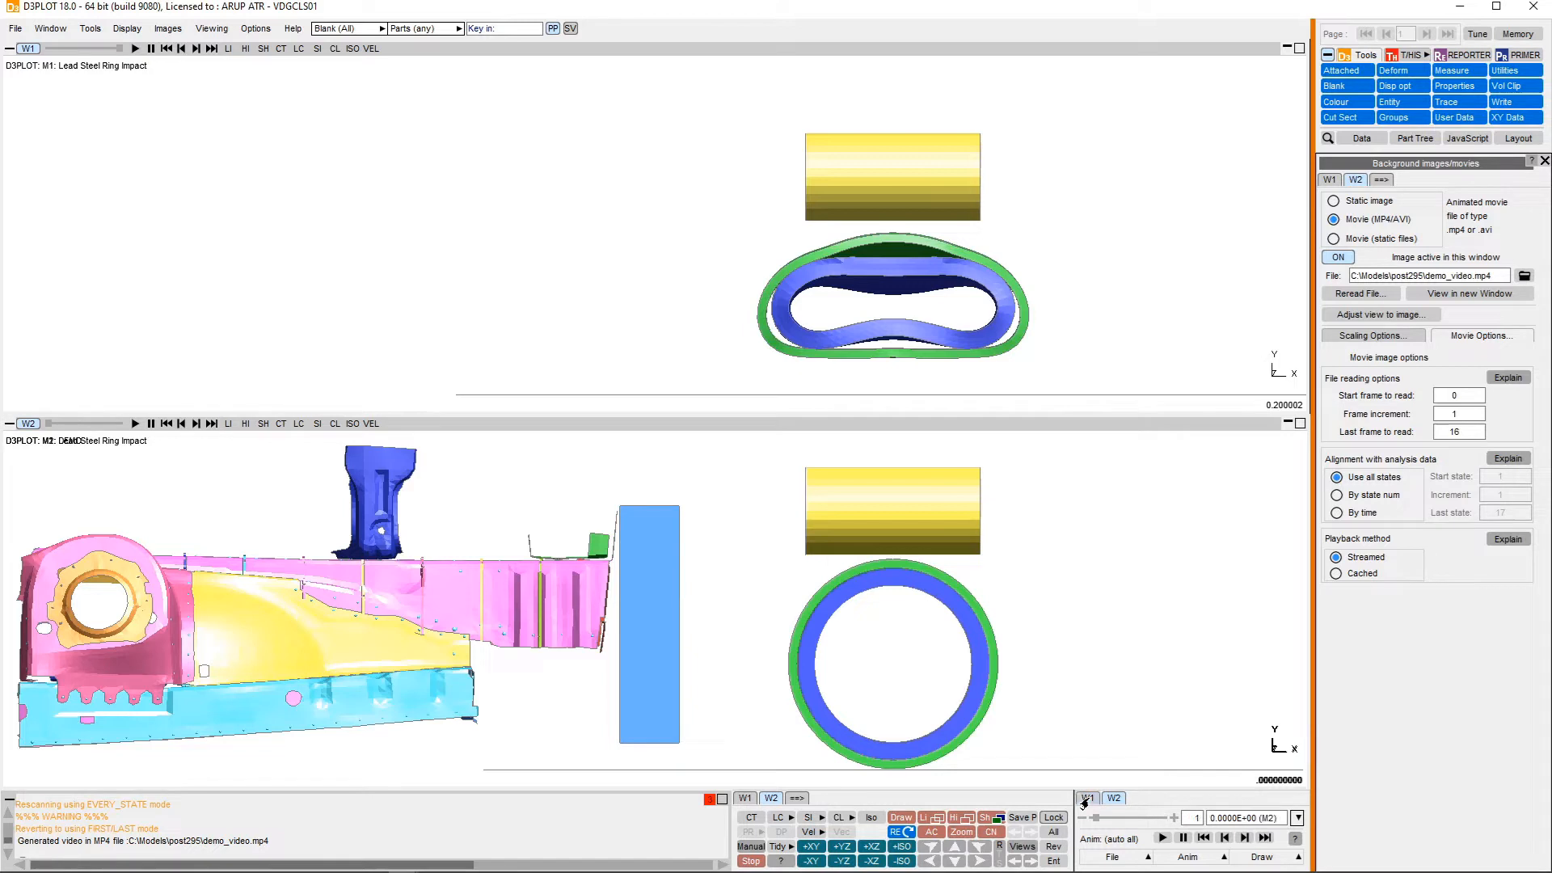
left_click(1160, 840)
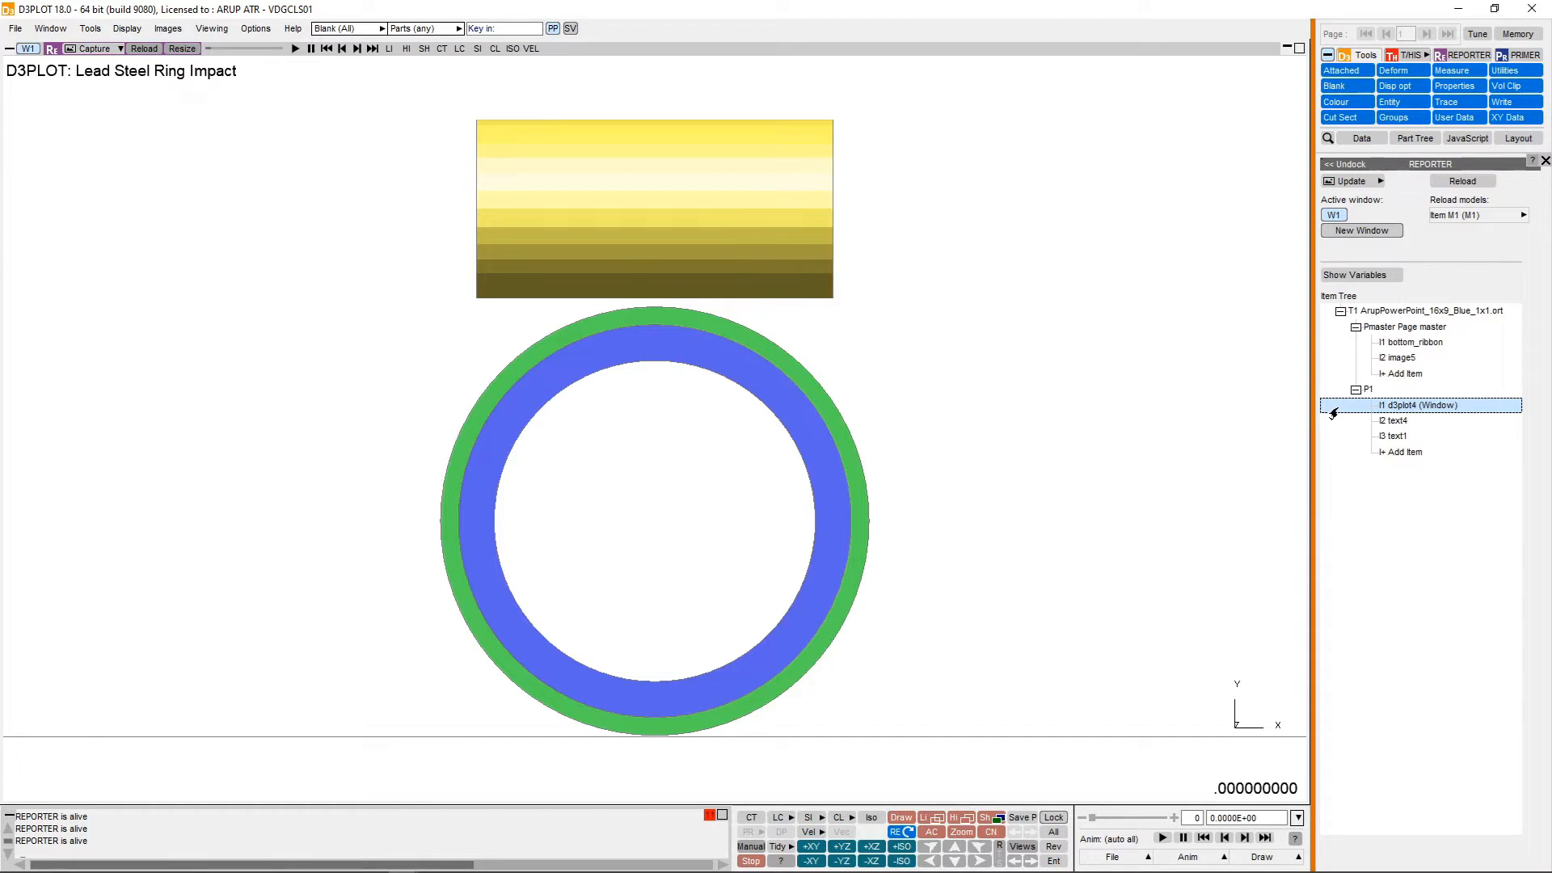
Update the REPORTER item d3plot4 on page P1 with a movie capture of the ring impact model
left_click(1346, 456)
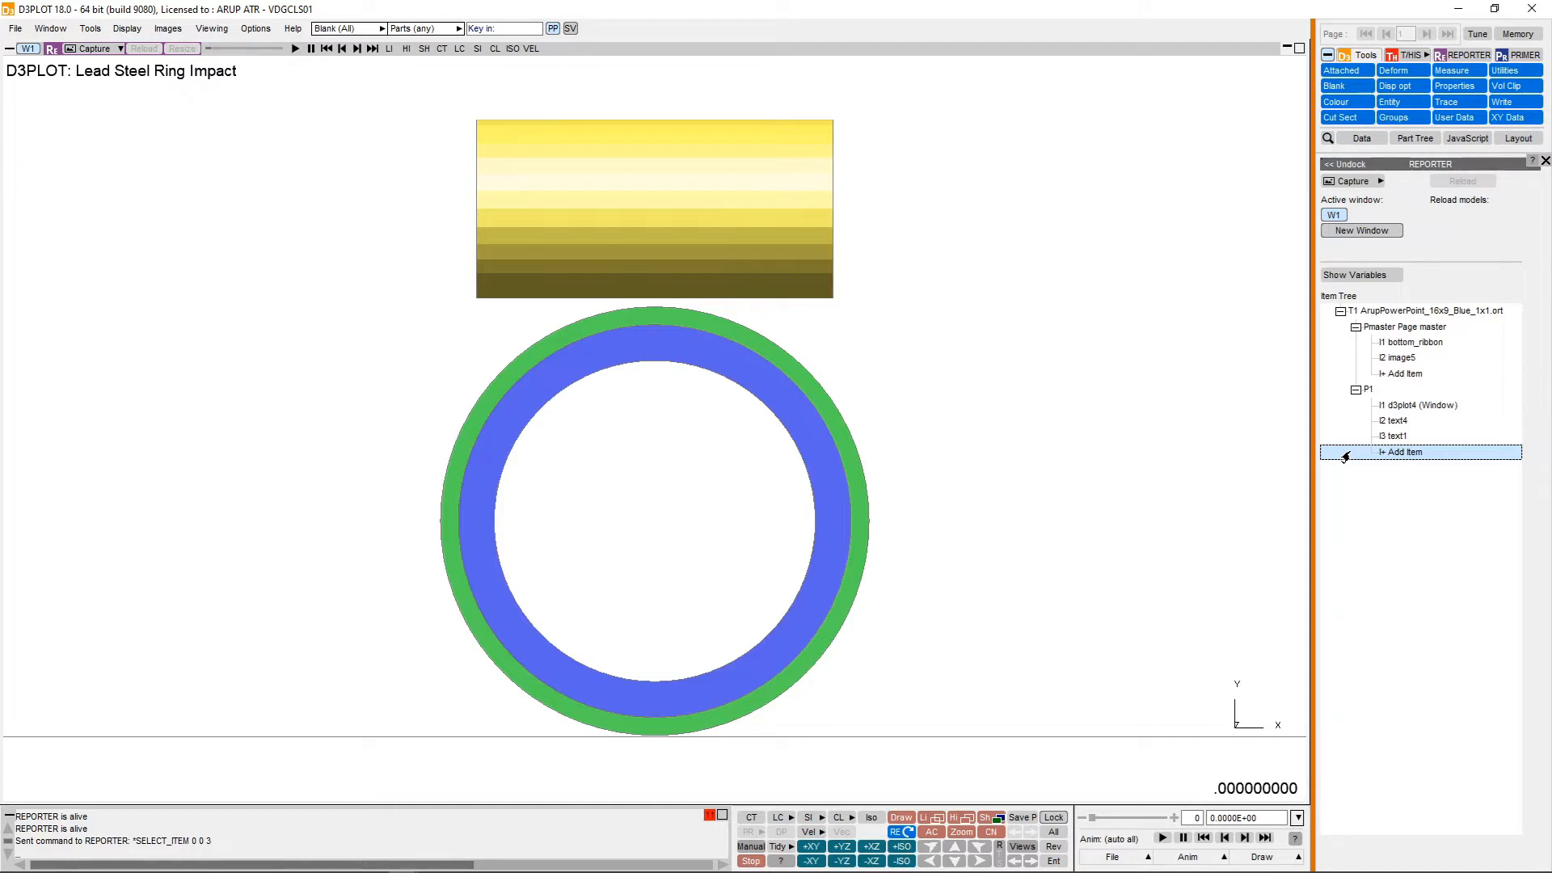
left_click(1343, 409)
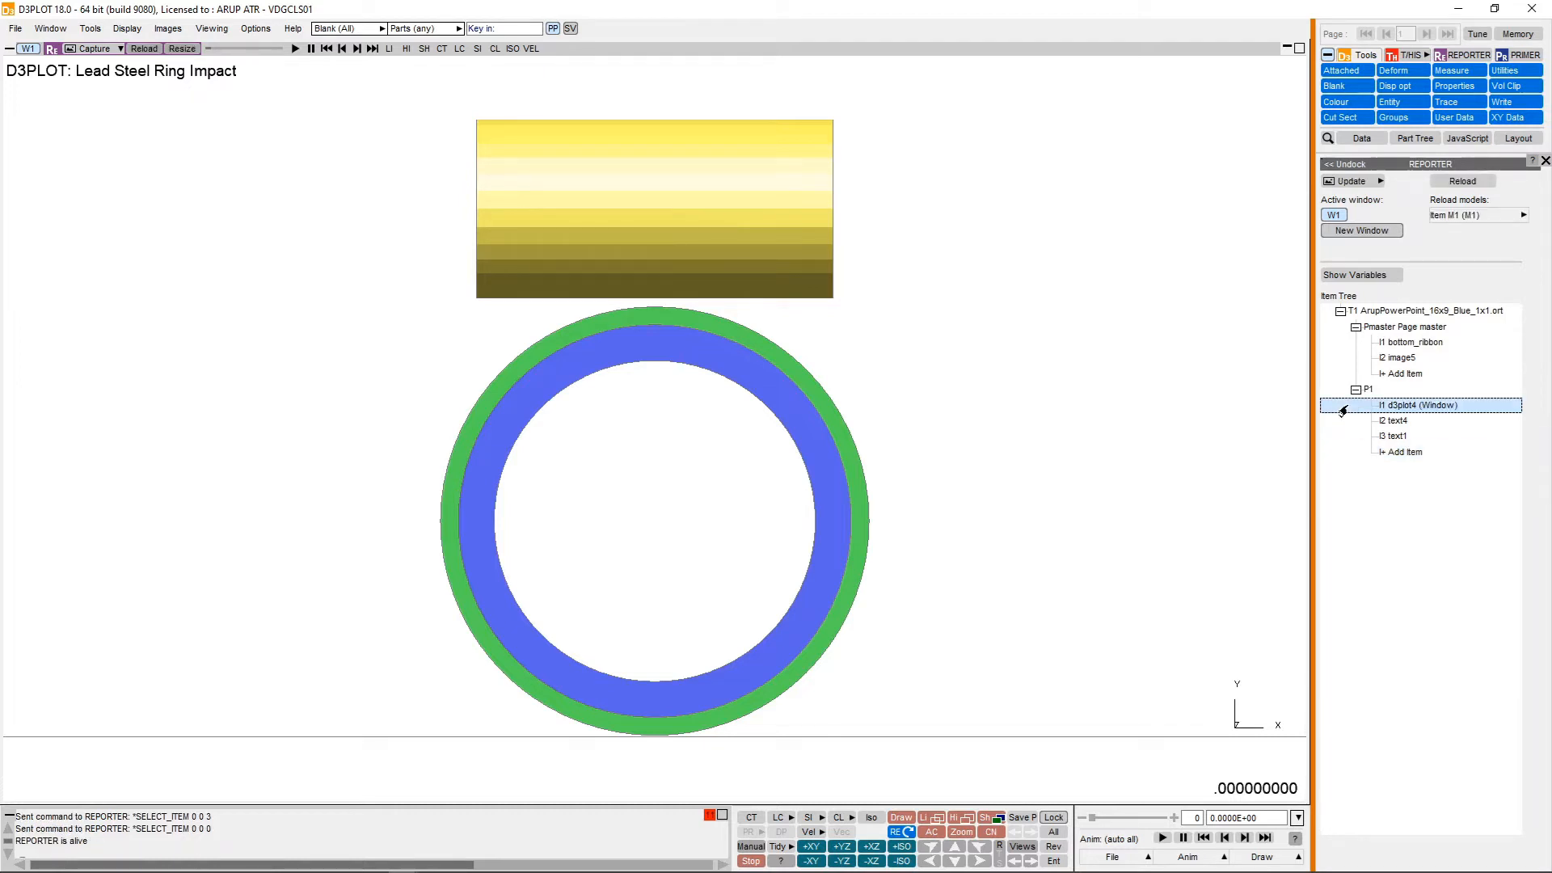
left_click(1362, 187)
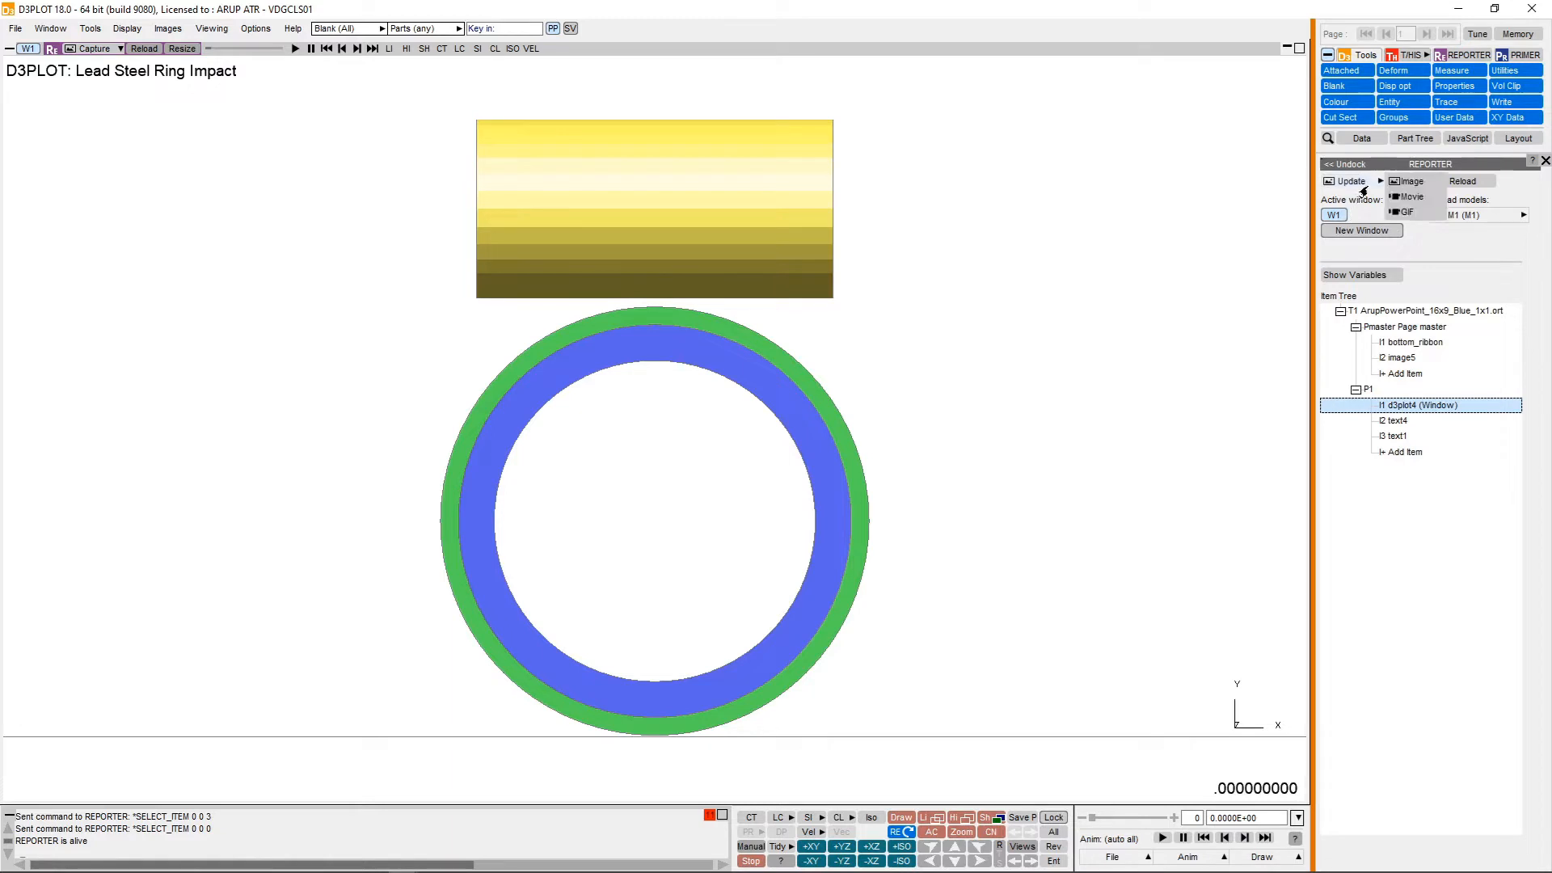
left_click(1406, 198)
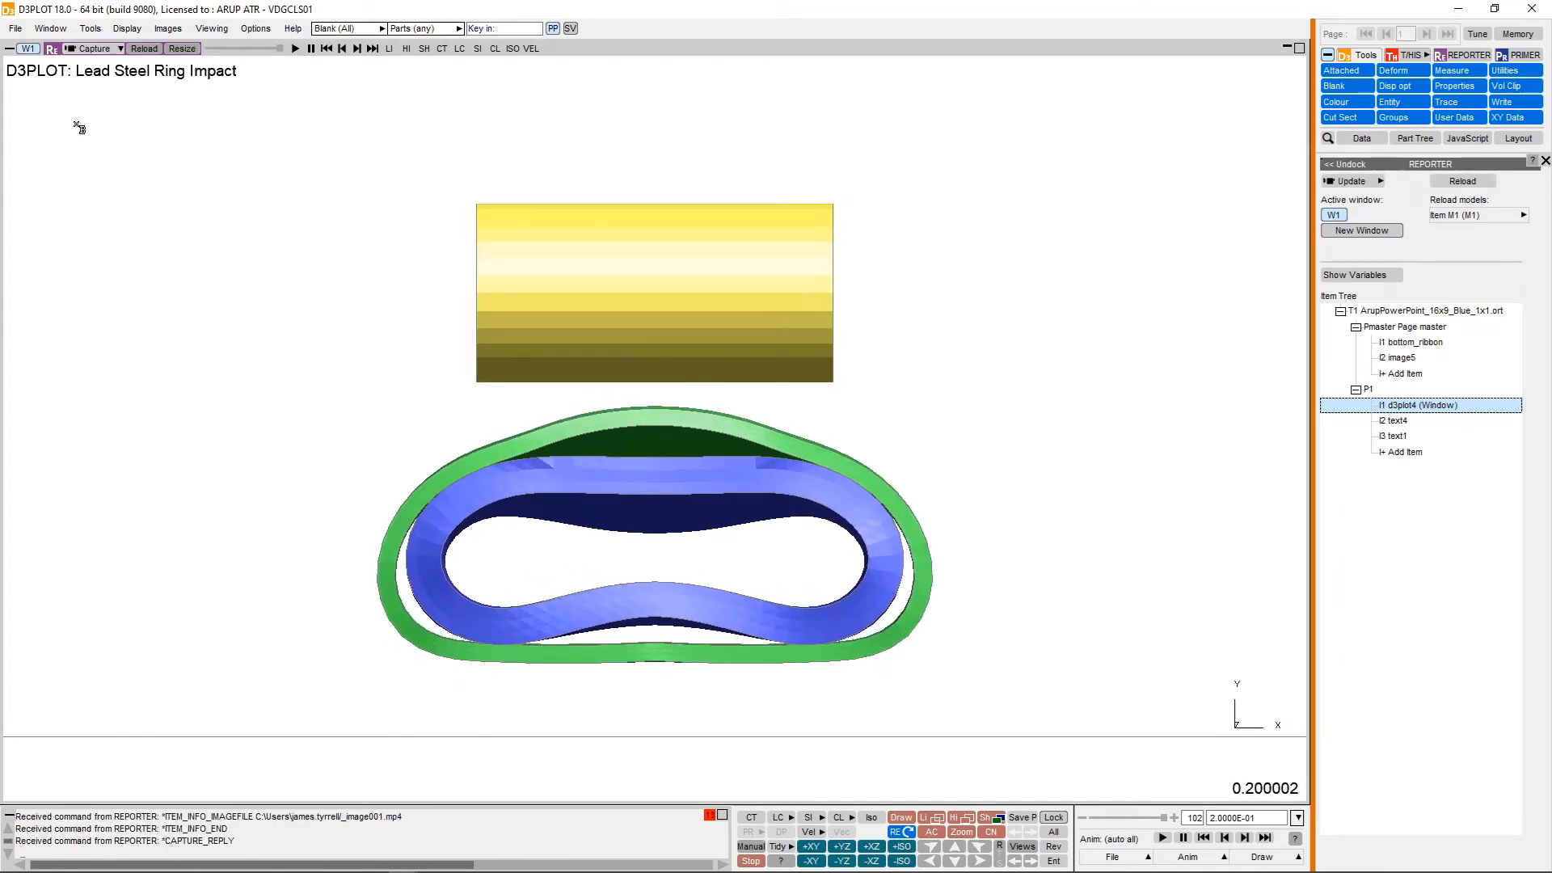
left_click(119, 48)
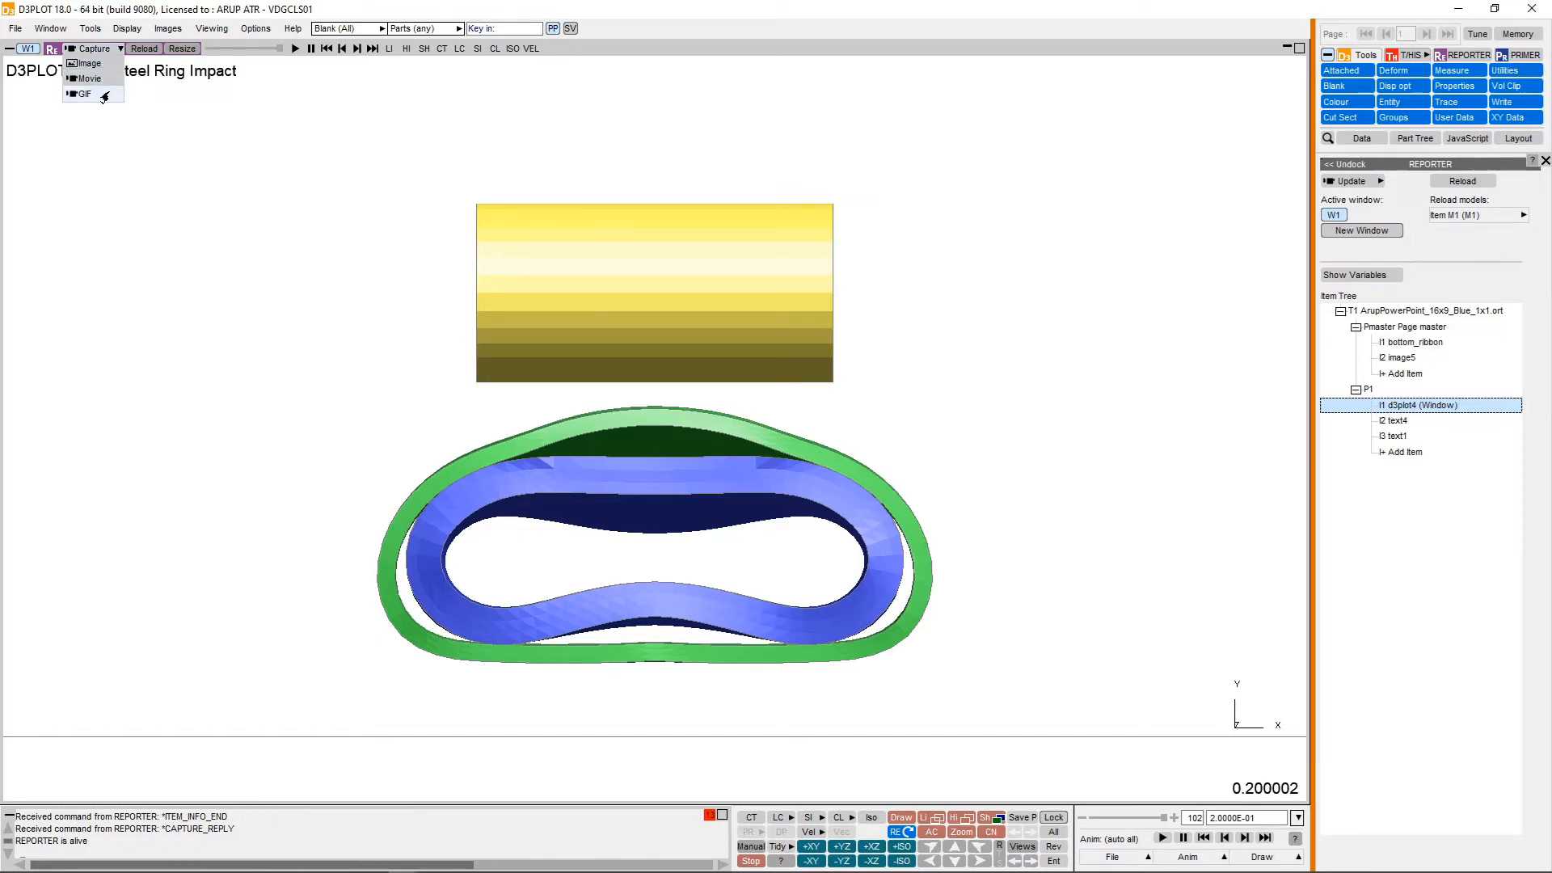
left_click(85, 94)
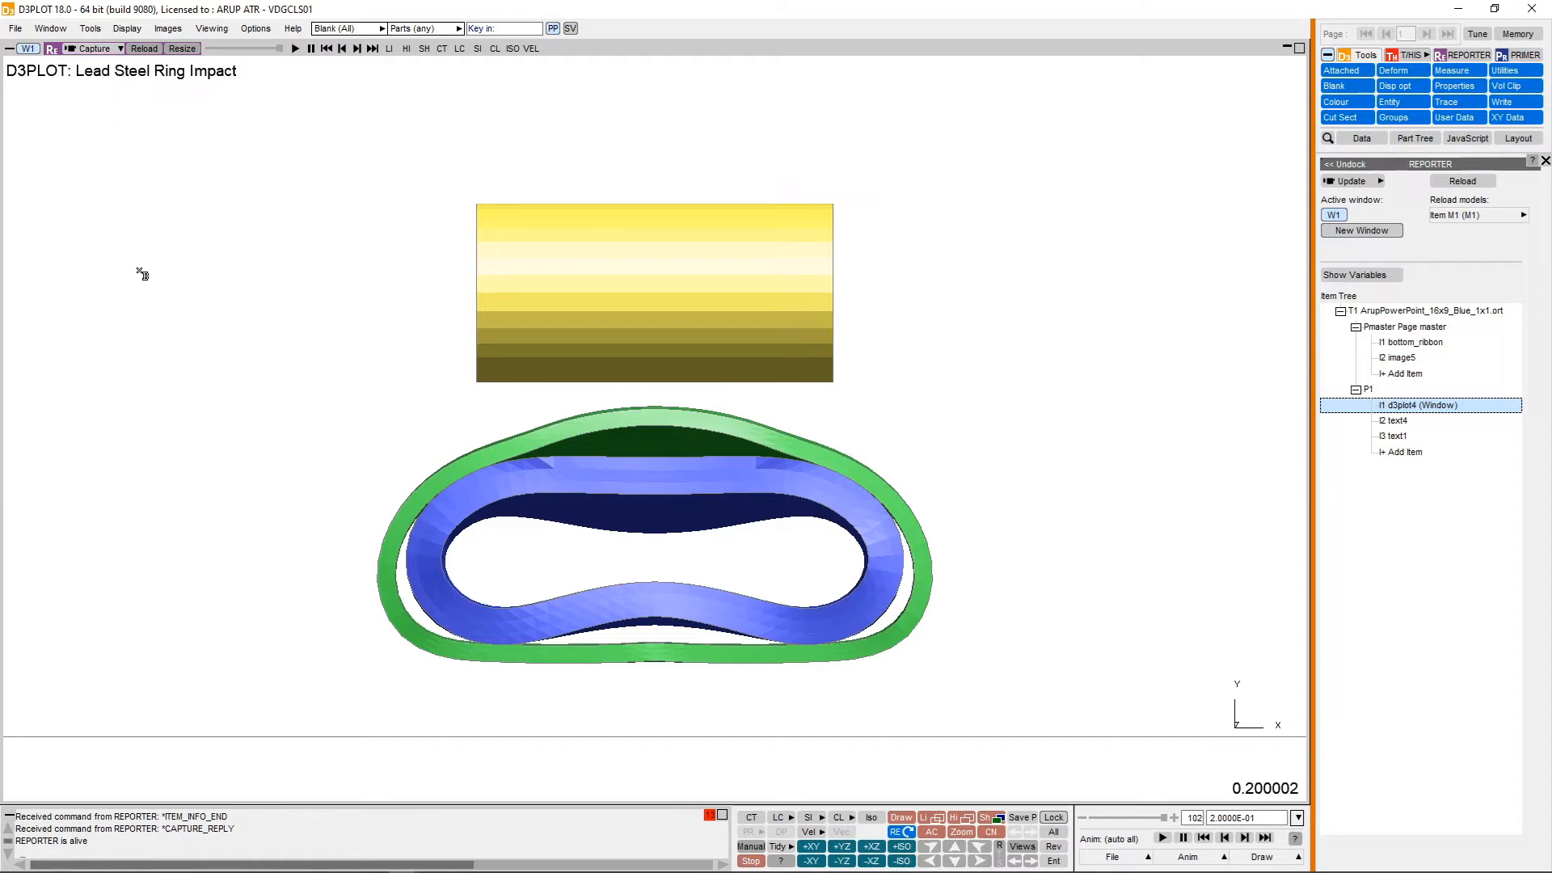
left_click(141, 275)
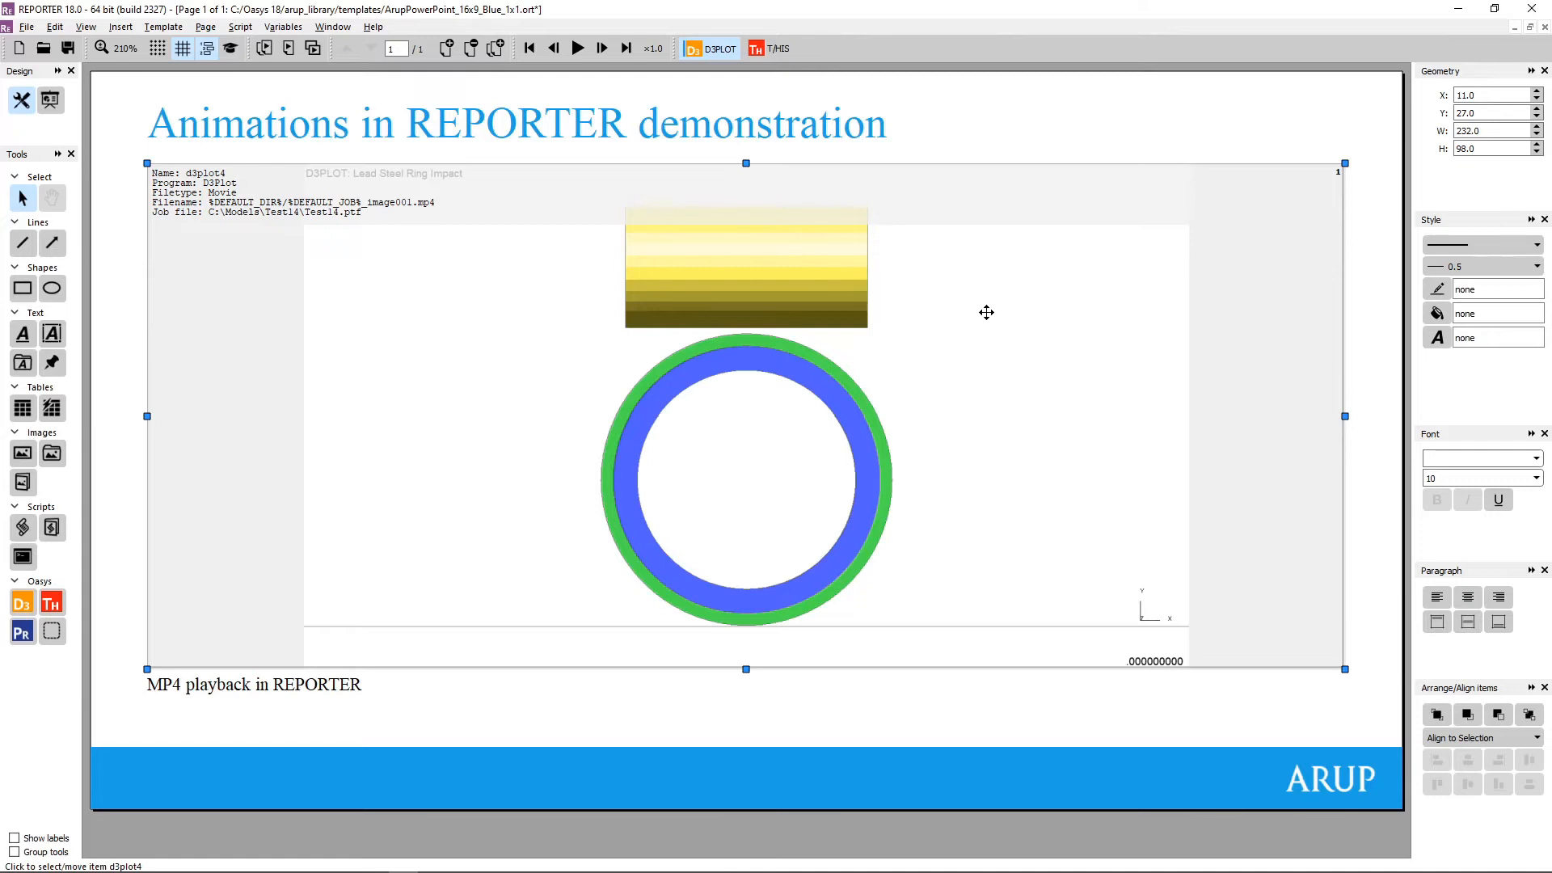
Play and pause the d3plot4 movie in REPORTER's design view and again in its presentation view
left_click(579, 50)
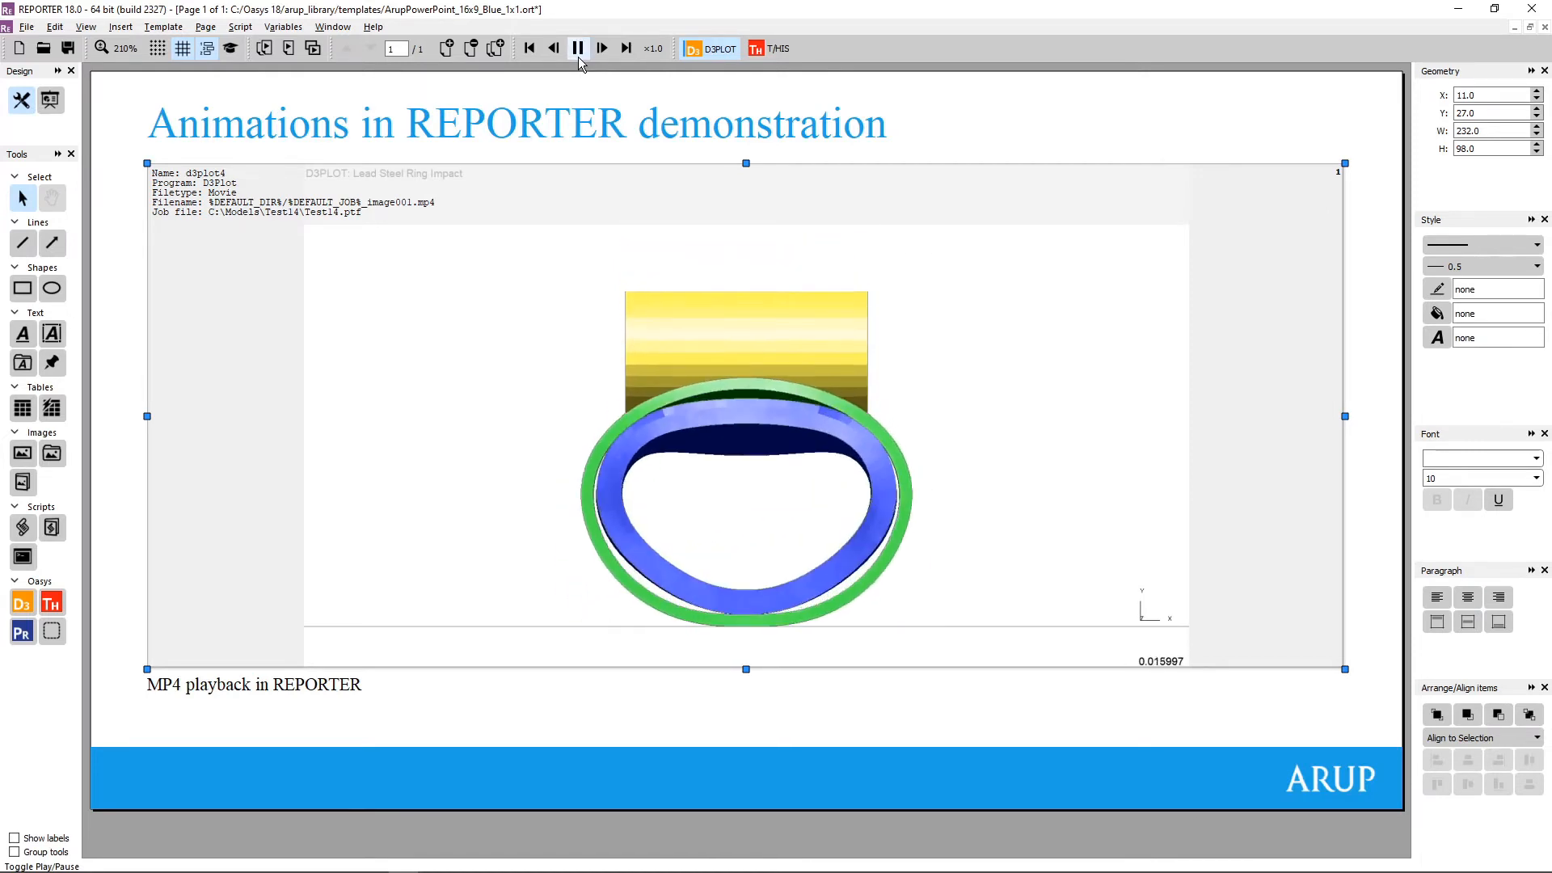
left_click(579, 55)
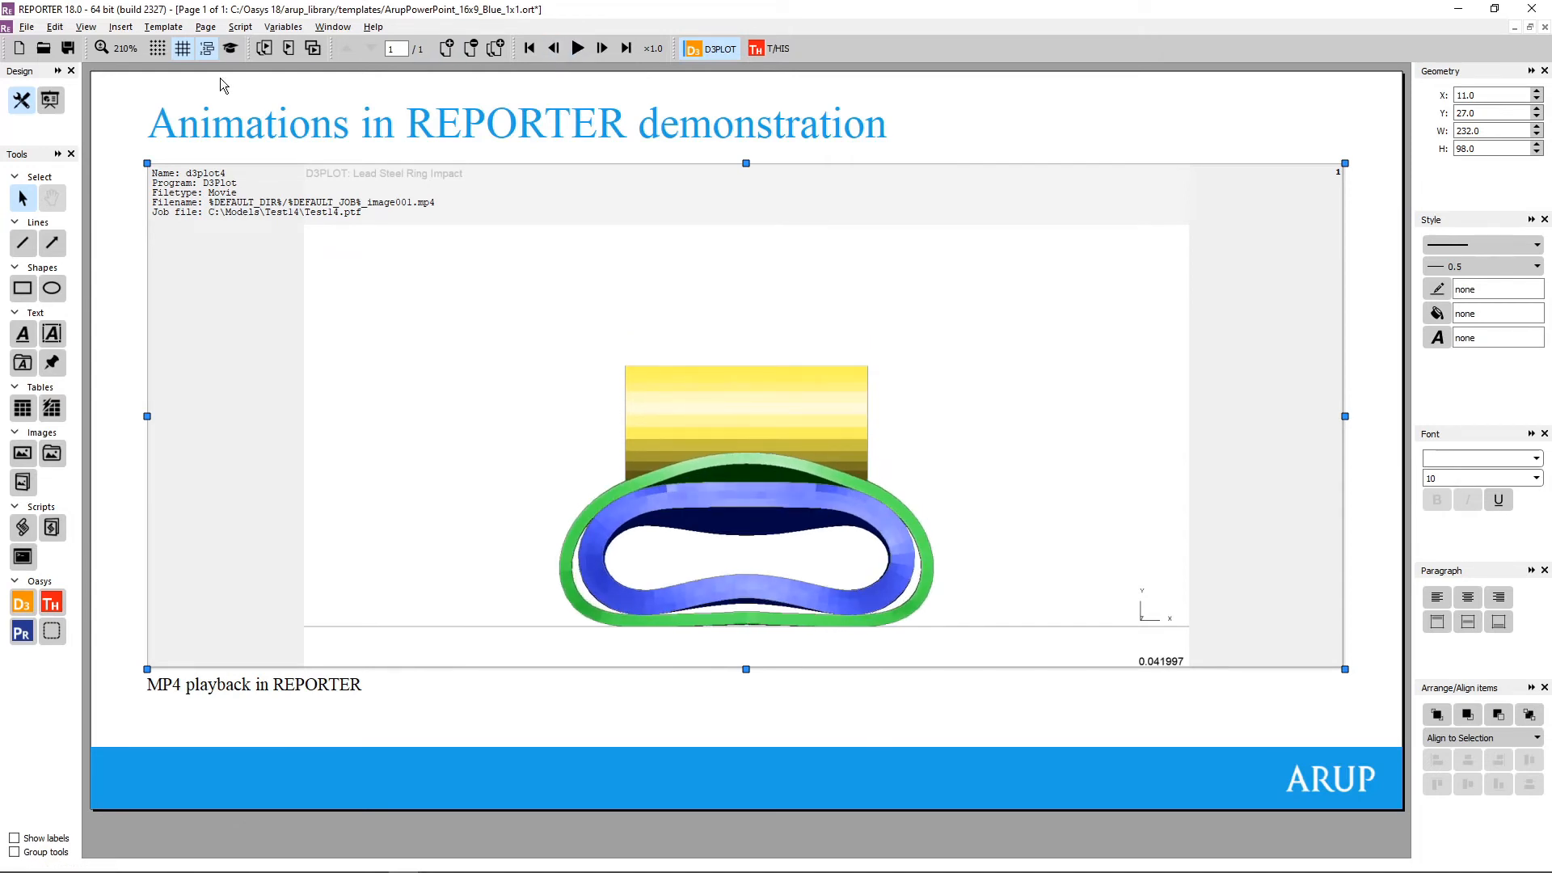
left_click(50, 101)
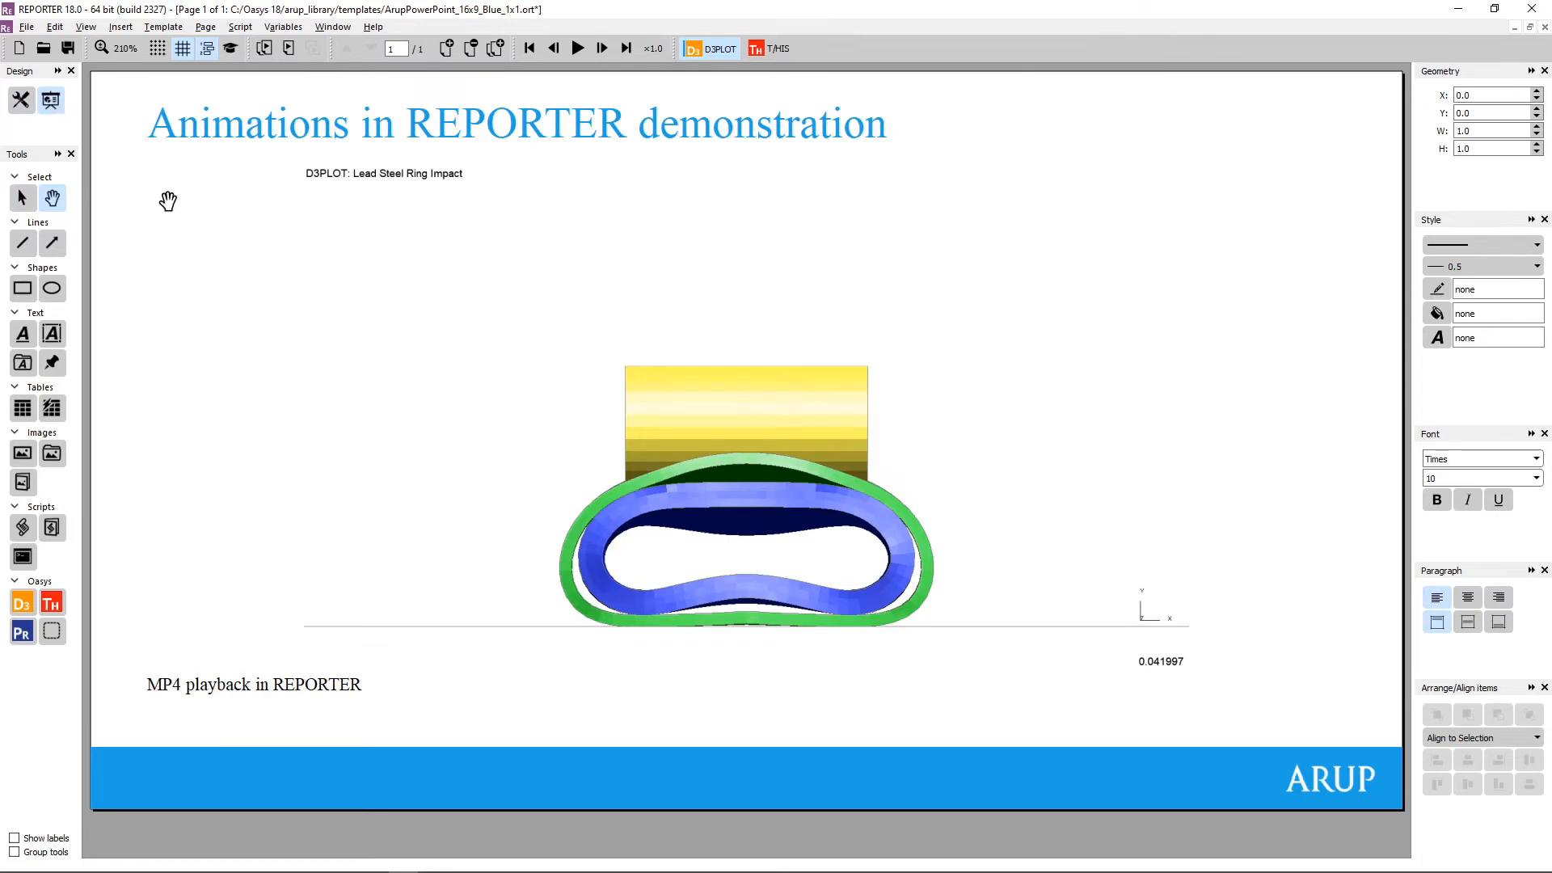
mouse_move(396, 336)
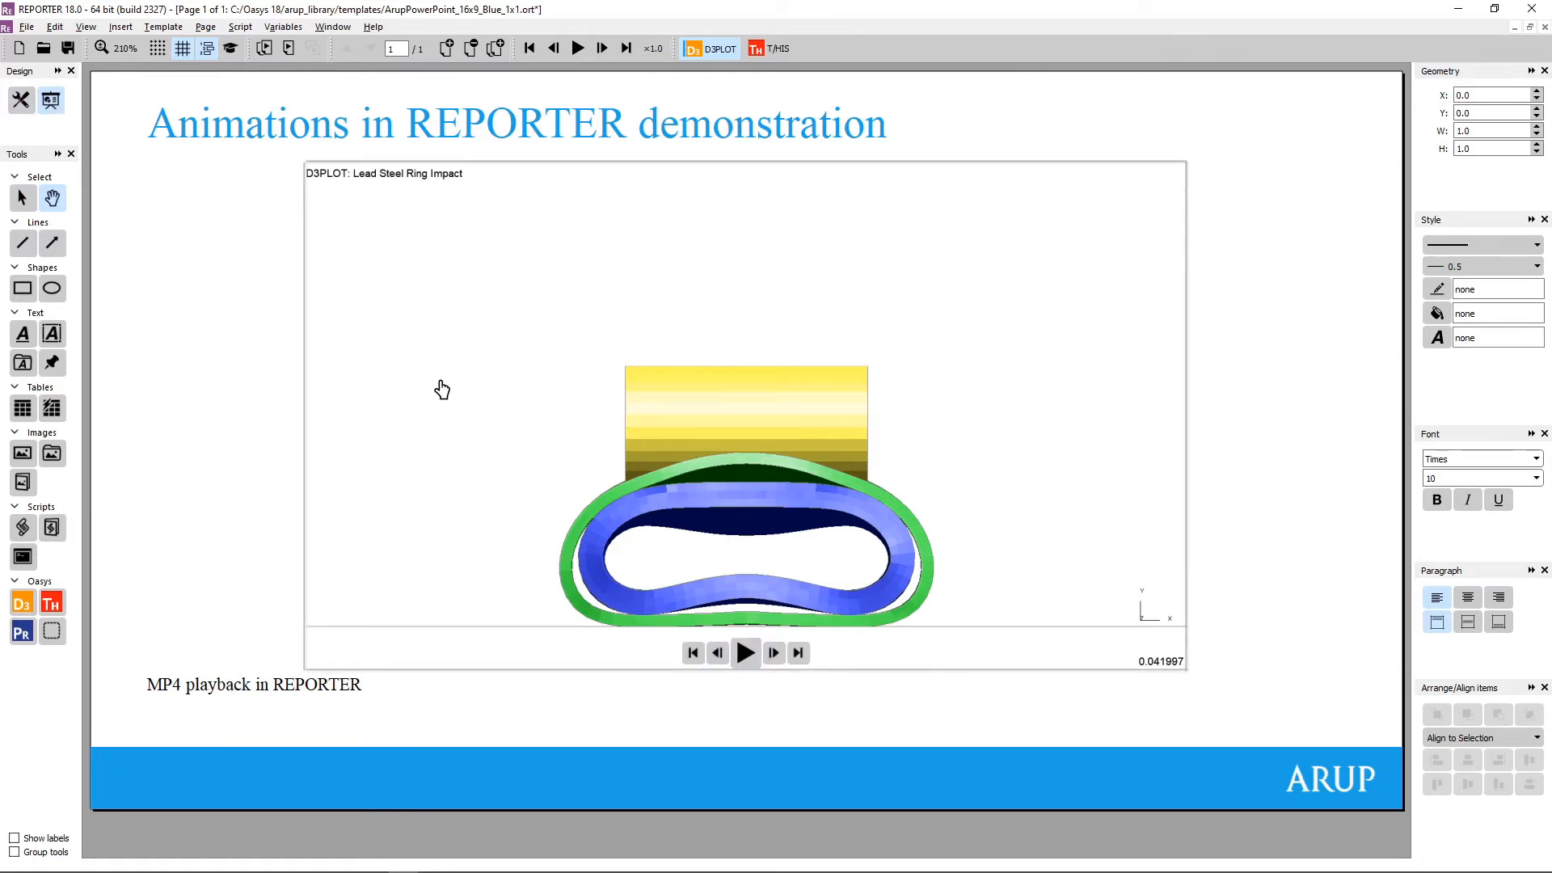
left_click(441, 386)
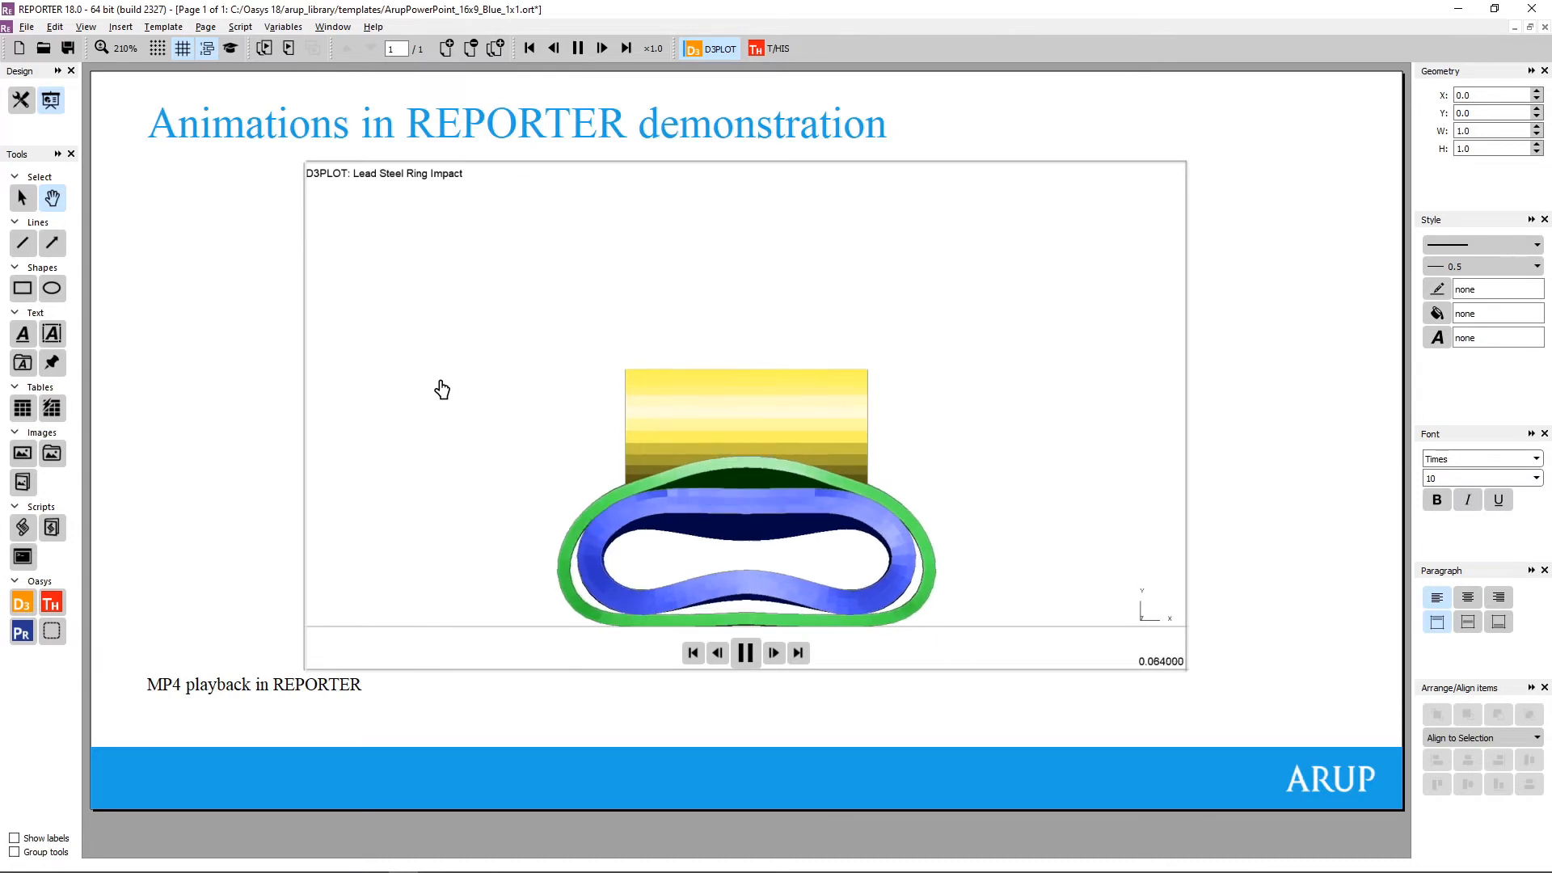
left_click(745, 654)
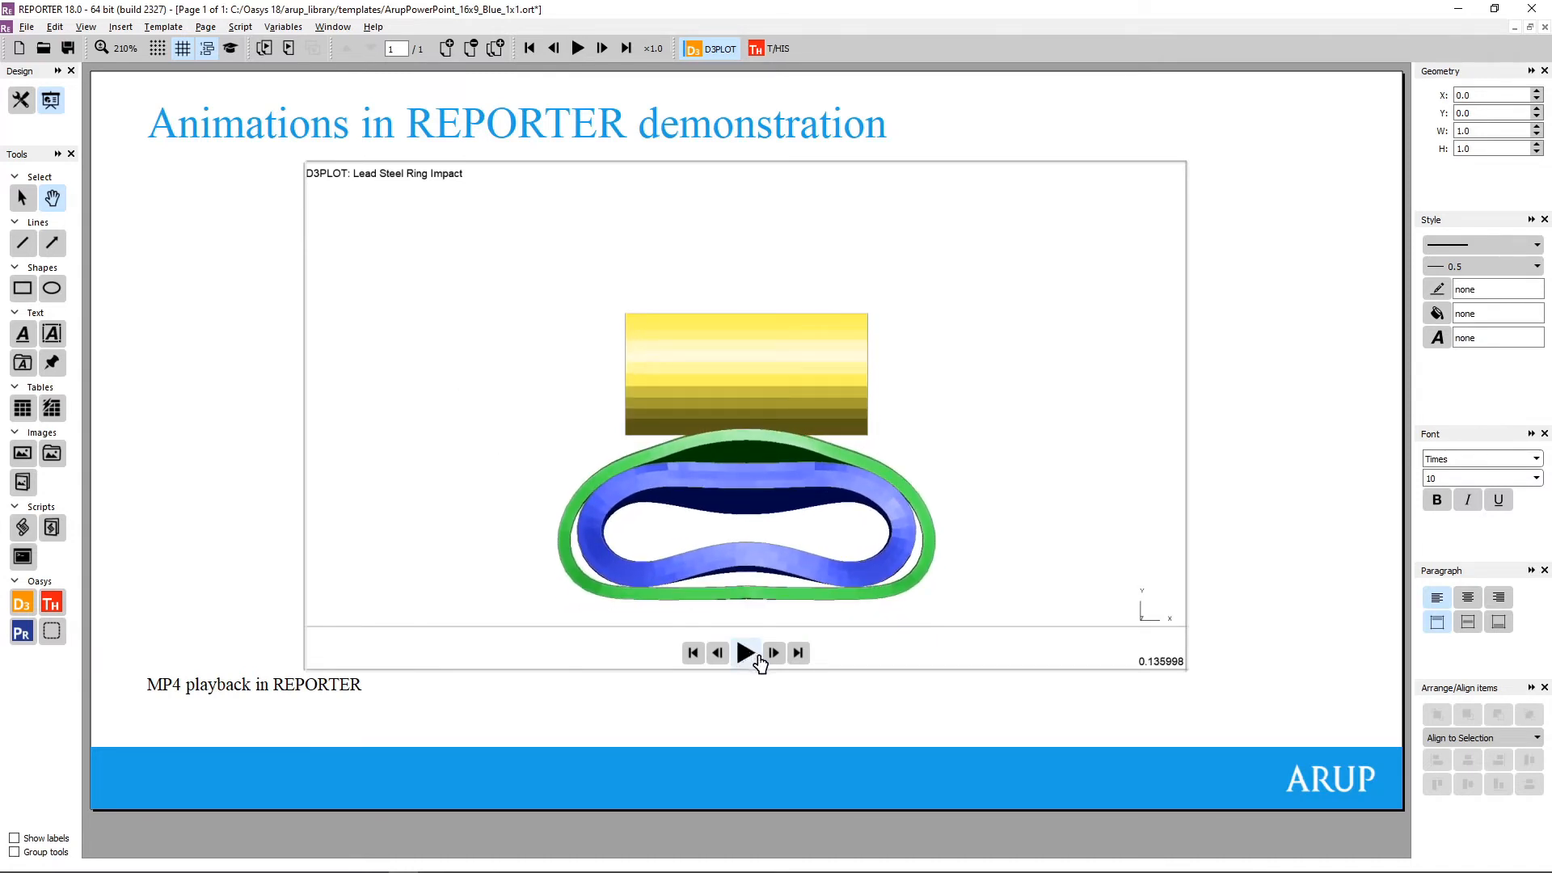
Step the paused movie forward and backward frame by frame, and jump to its first and last frames
left_click(774, 653)
left_click(773, 653)
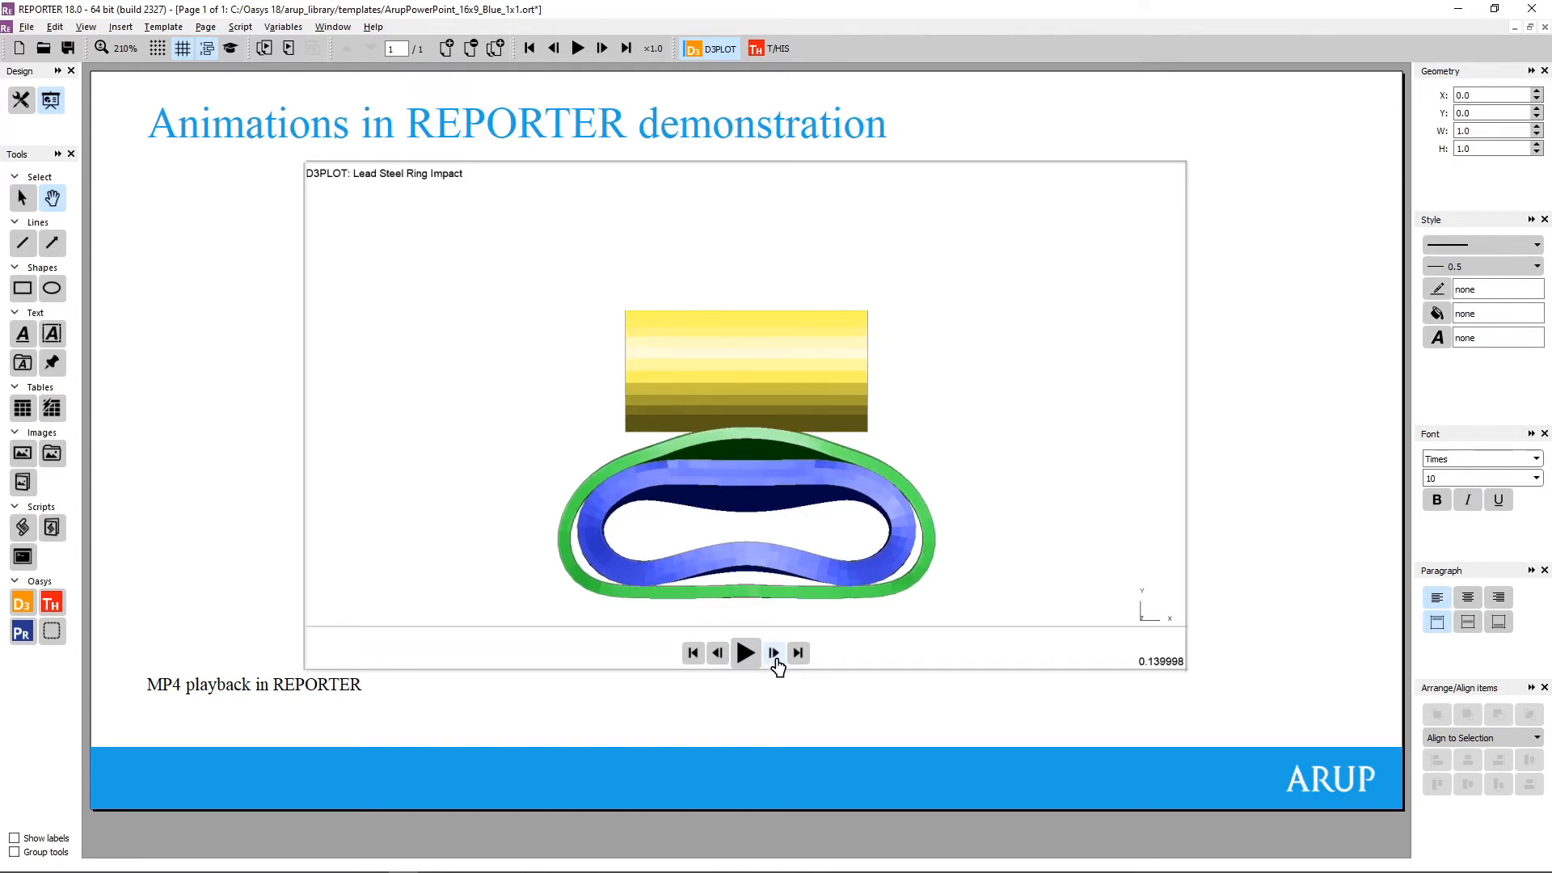
left_click(774, 653)
left_click(718, 654)
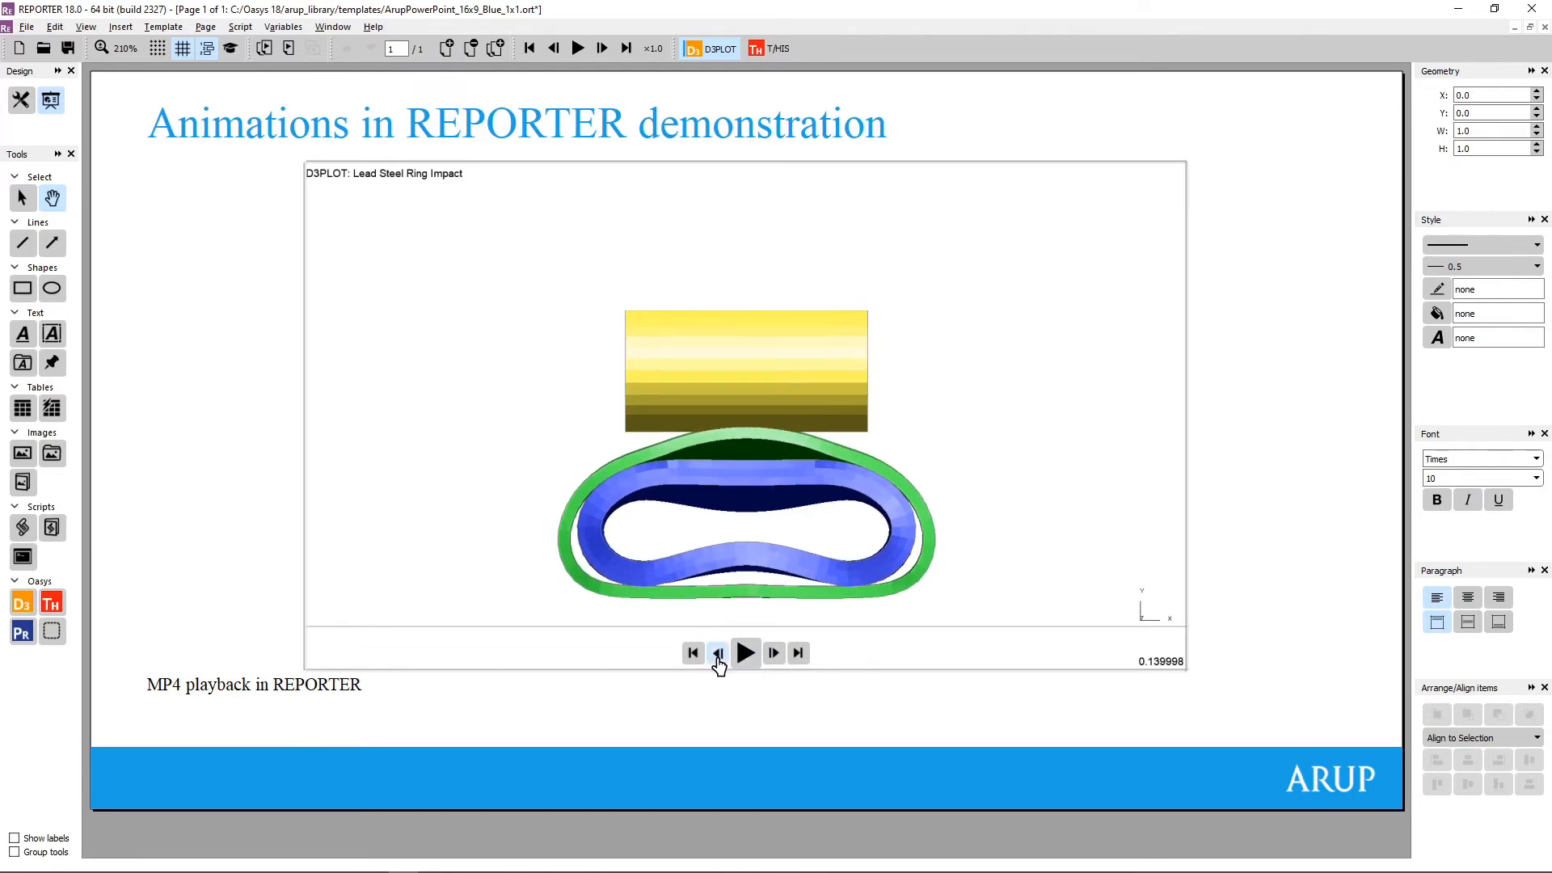
left_click(718, 654)
left_click(718, 654)
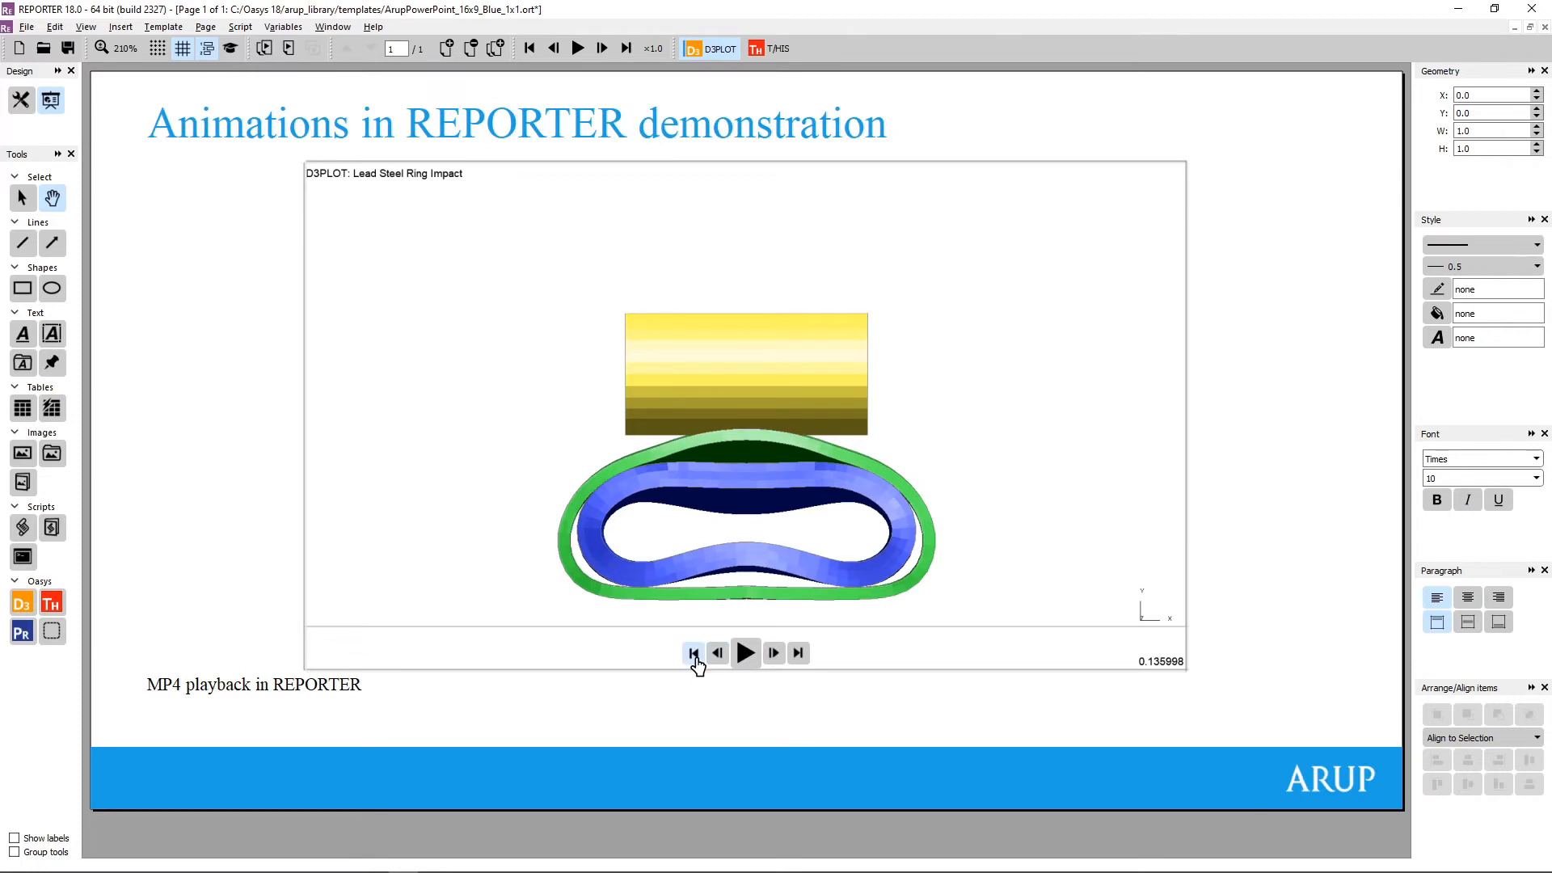
left_click(693, 655)
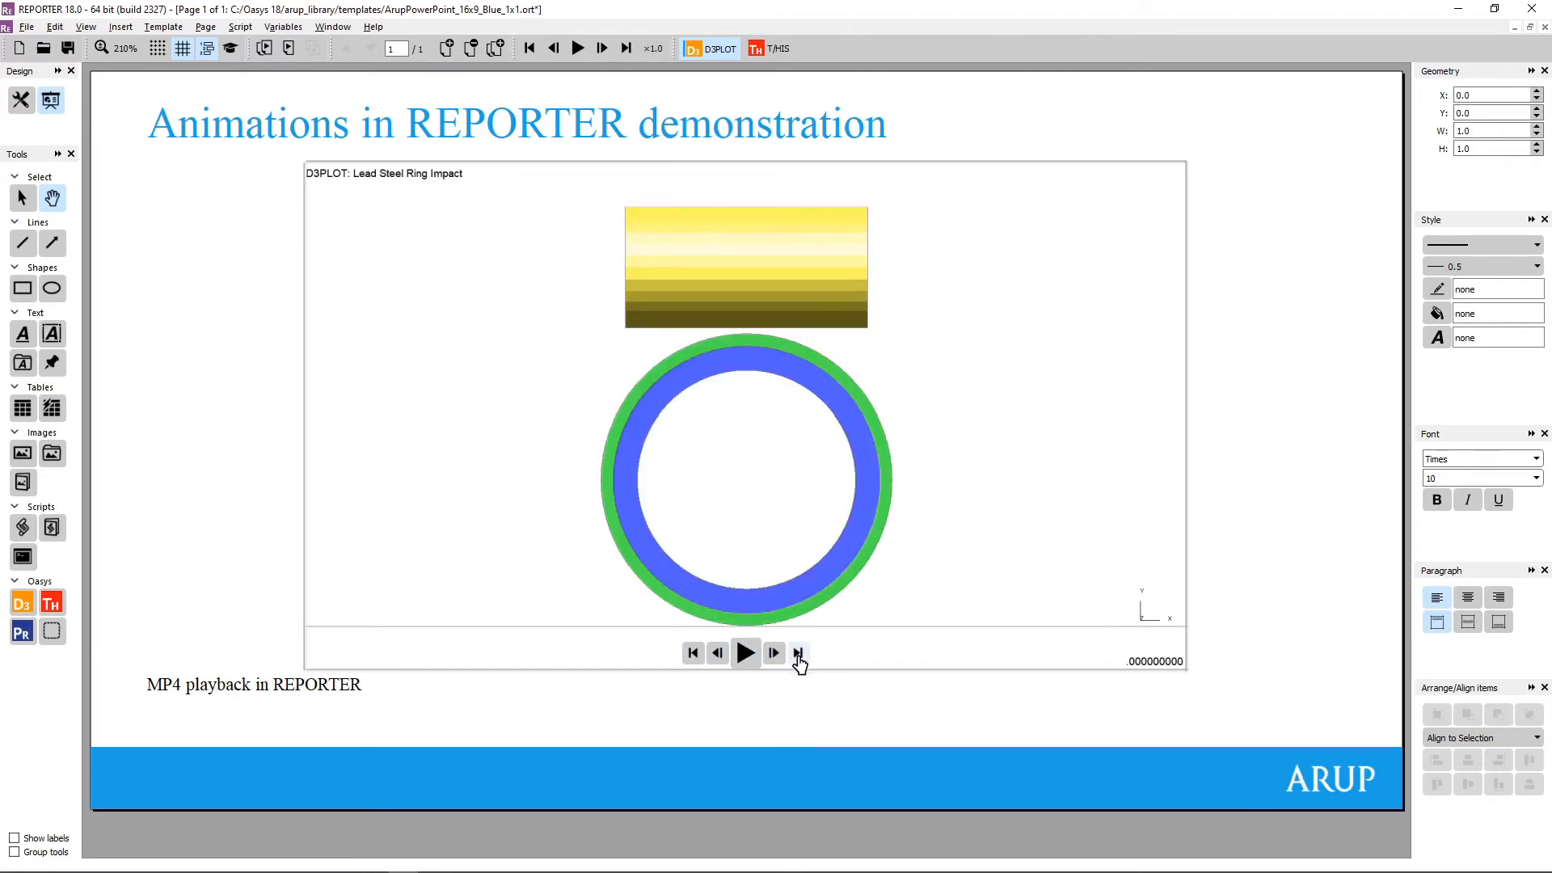
left_click(798, 655)
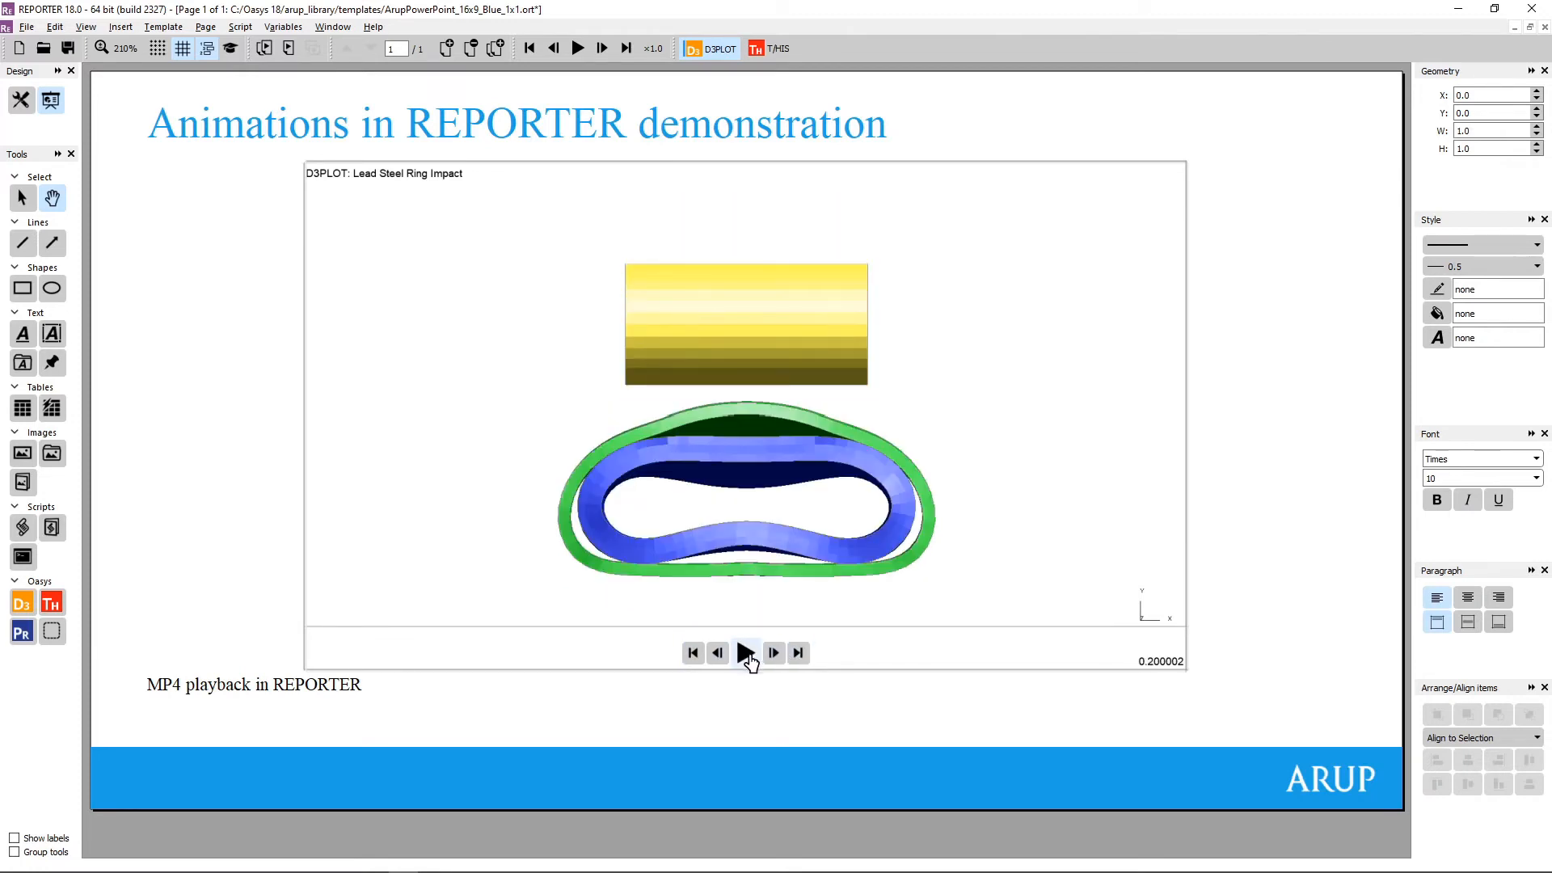
Play the movie with the playback speed set to ×0.5 and return it to the first frame
left_click(746, 653)
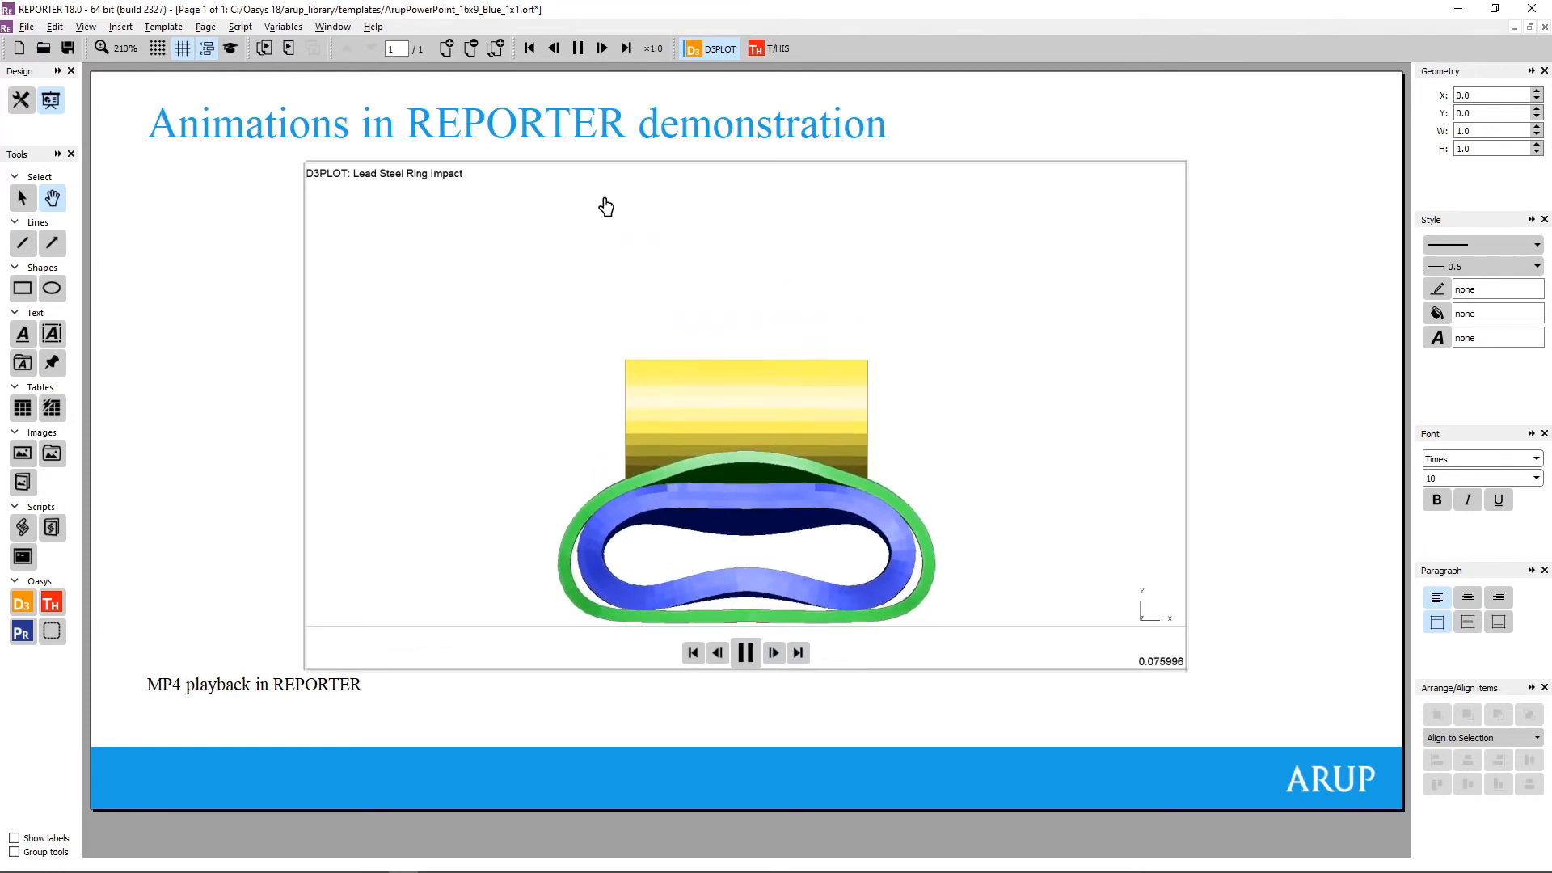
left_click(655, 51)
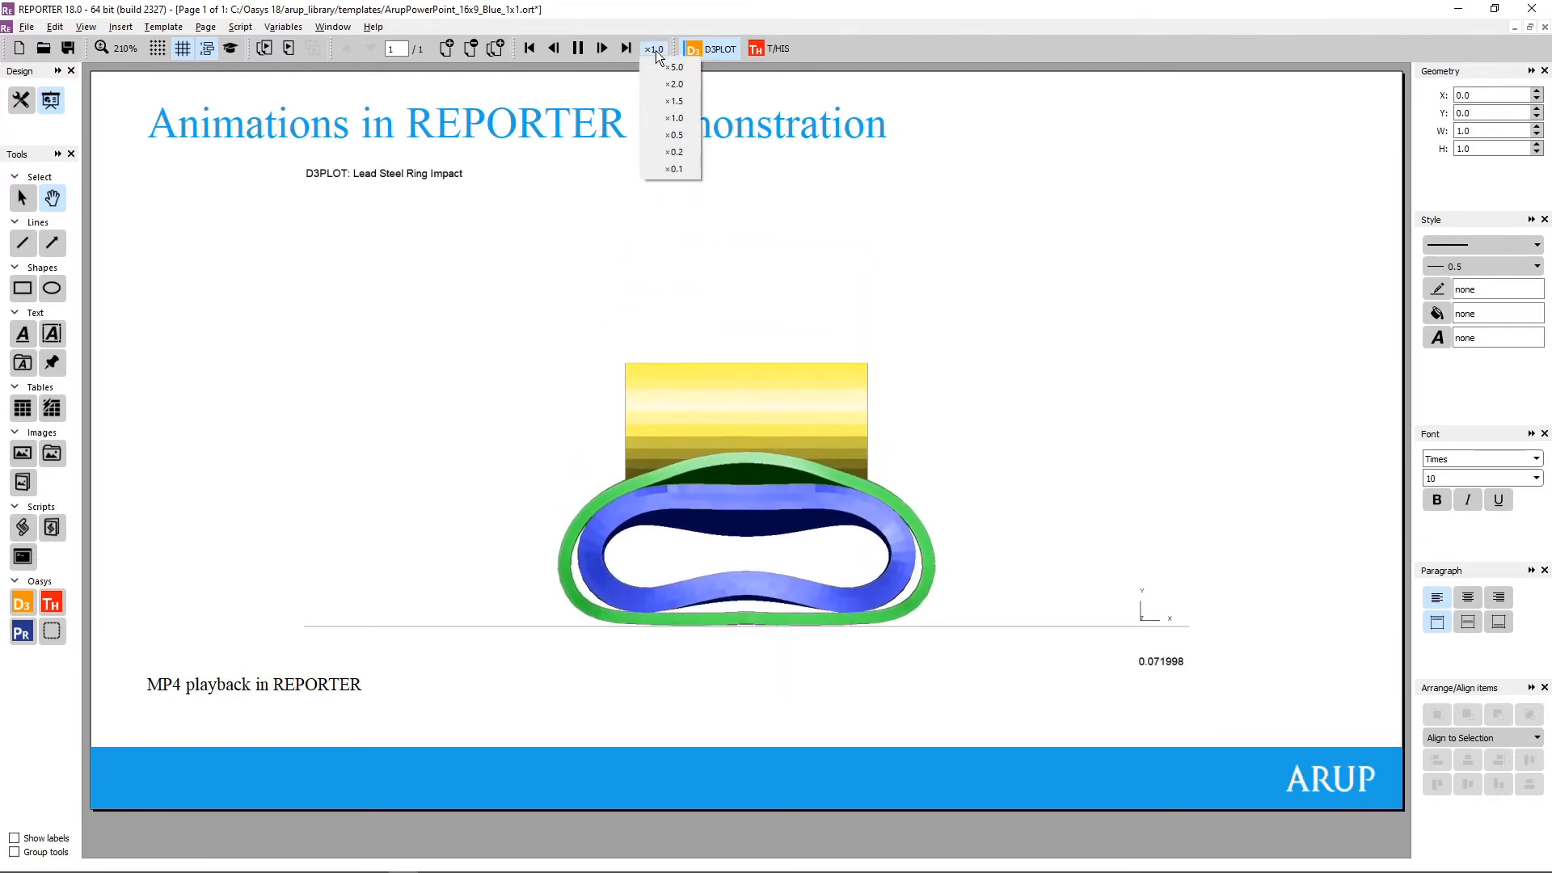
left_click(671, 135)
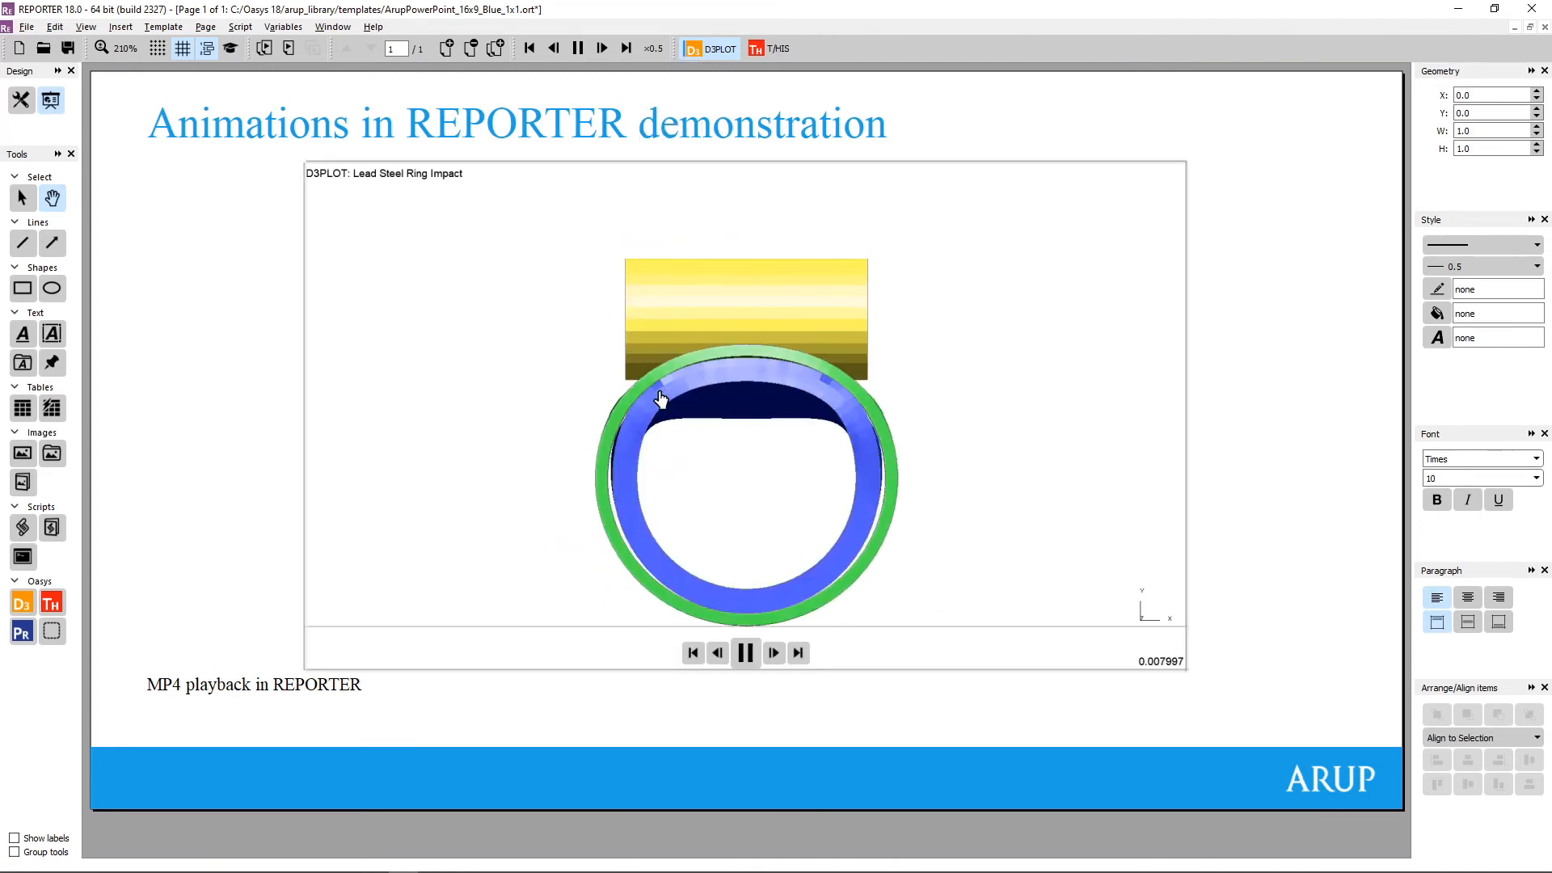
left_click(693, 654)
left_click(693, 654)
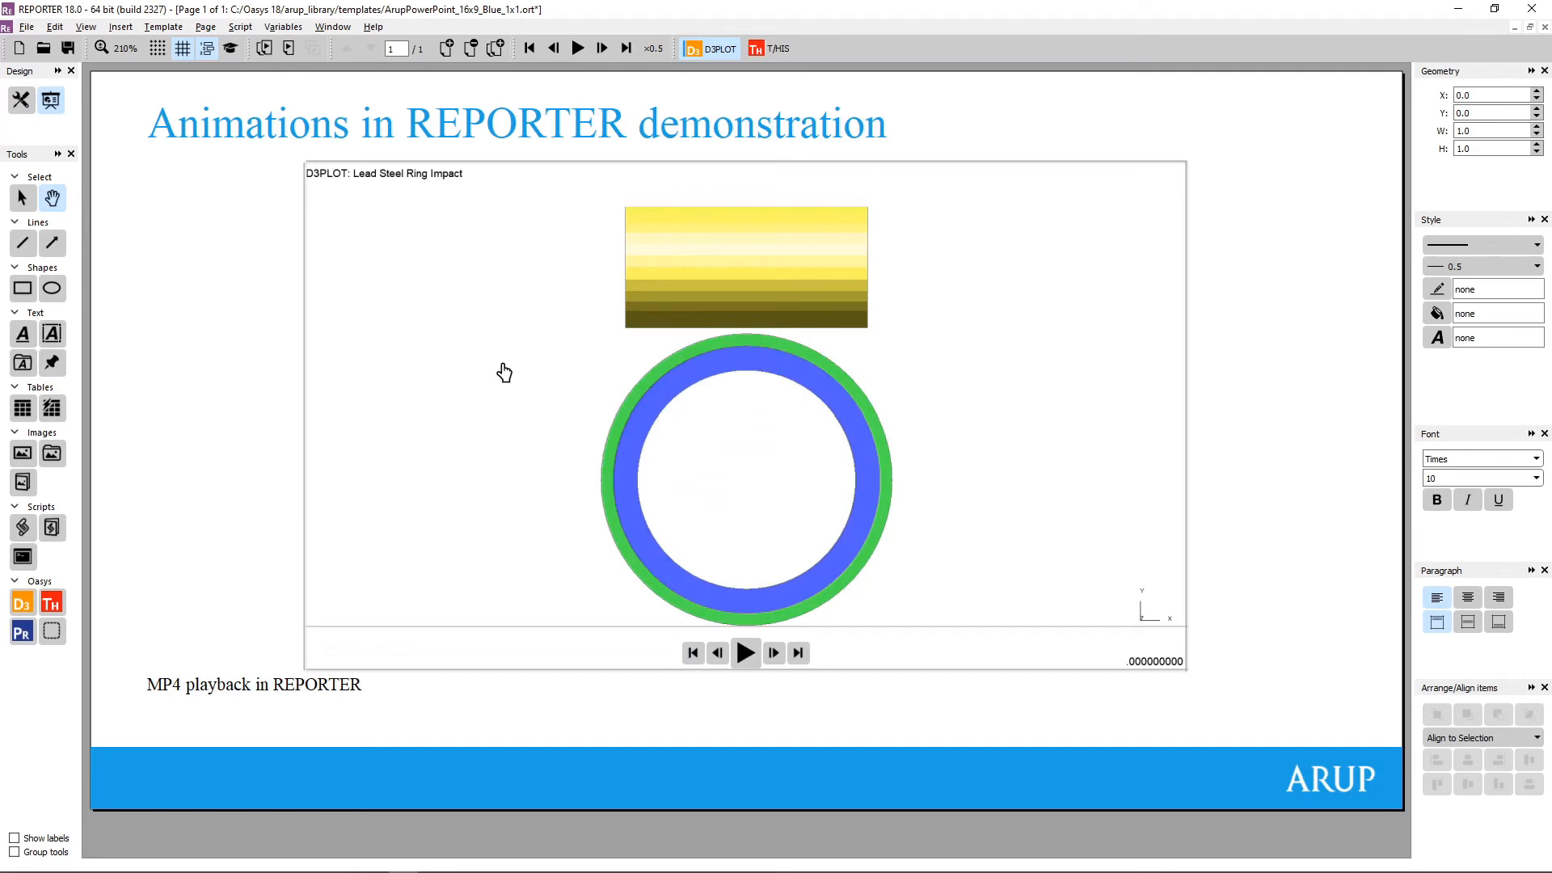
Export the report as the PowerPoint file my_demo.pptx, replacing the existing file
left_click(27, 31)
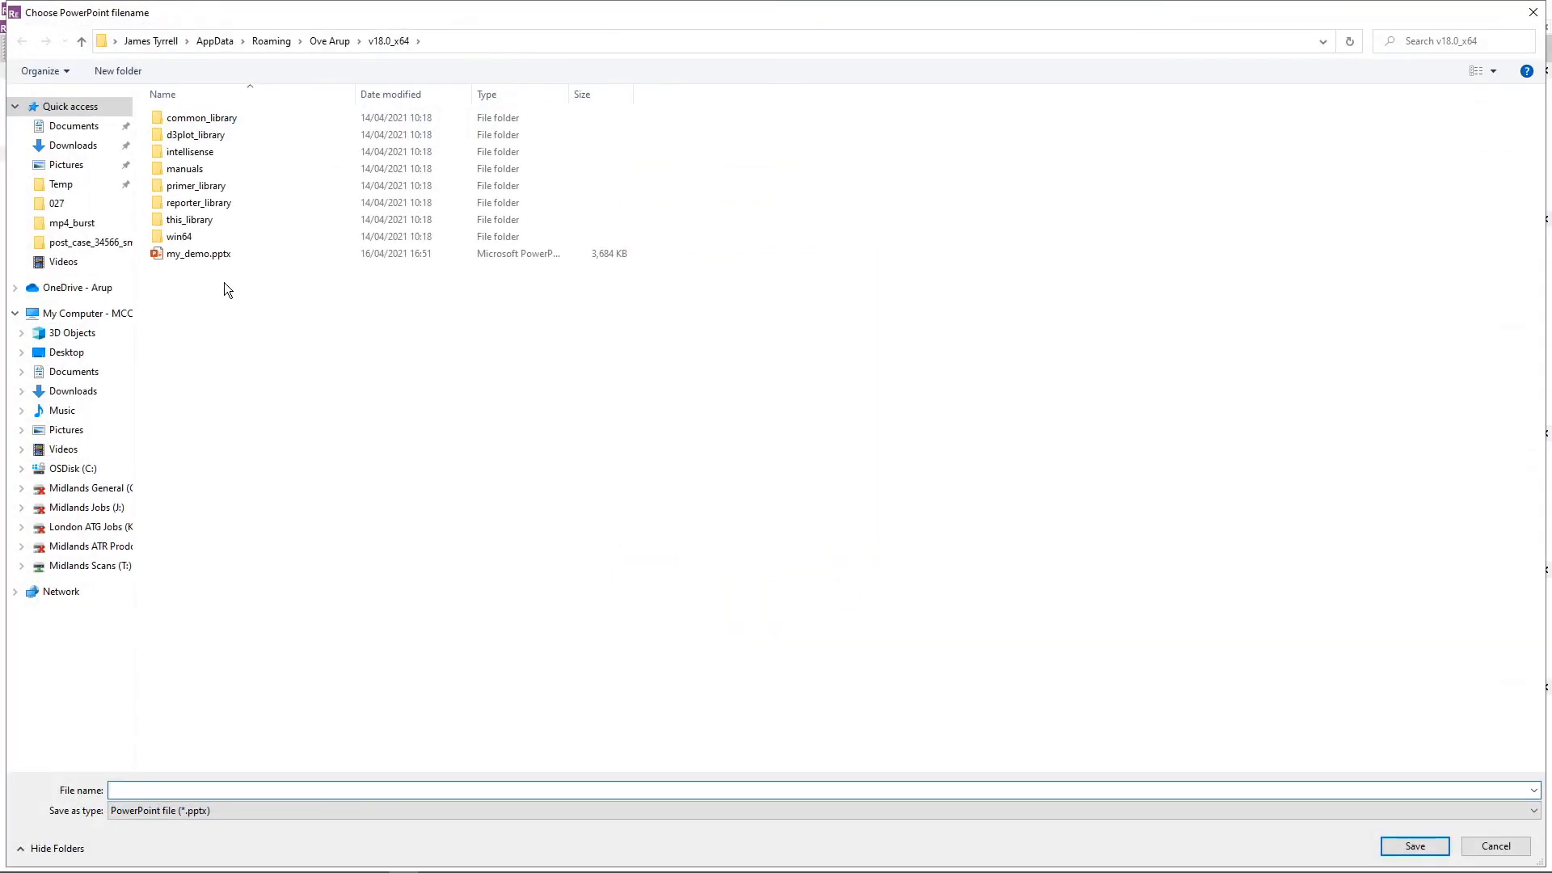
left_click(199, 254)
left_click(1416, 845)
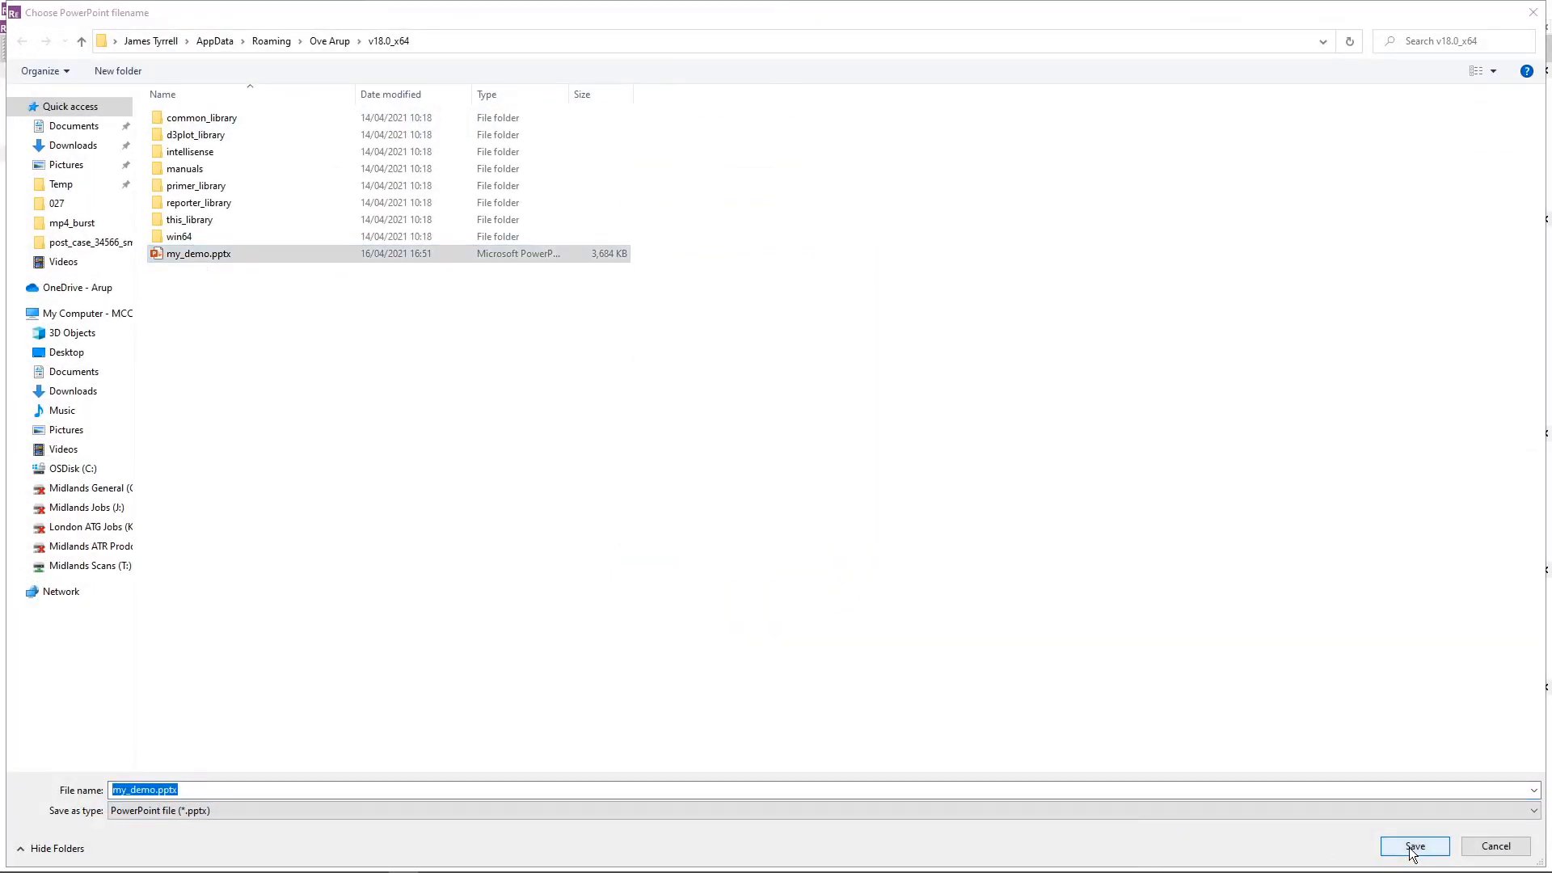
left_click(807, 443)
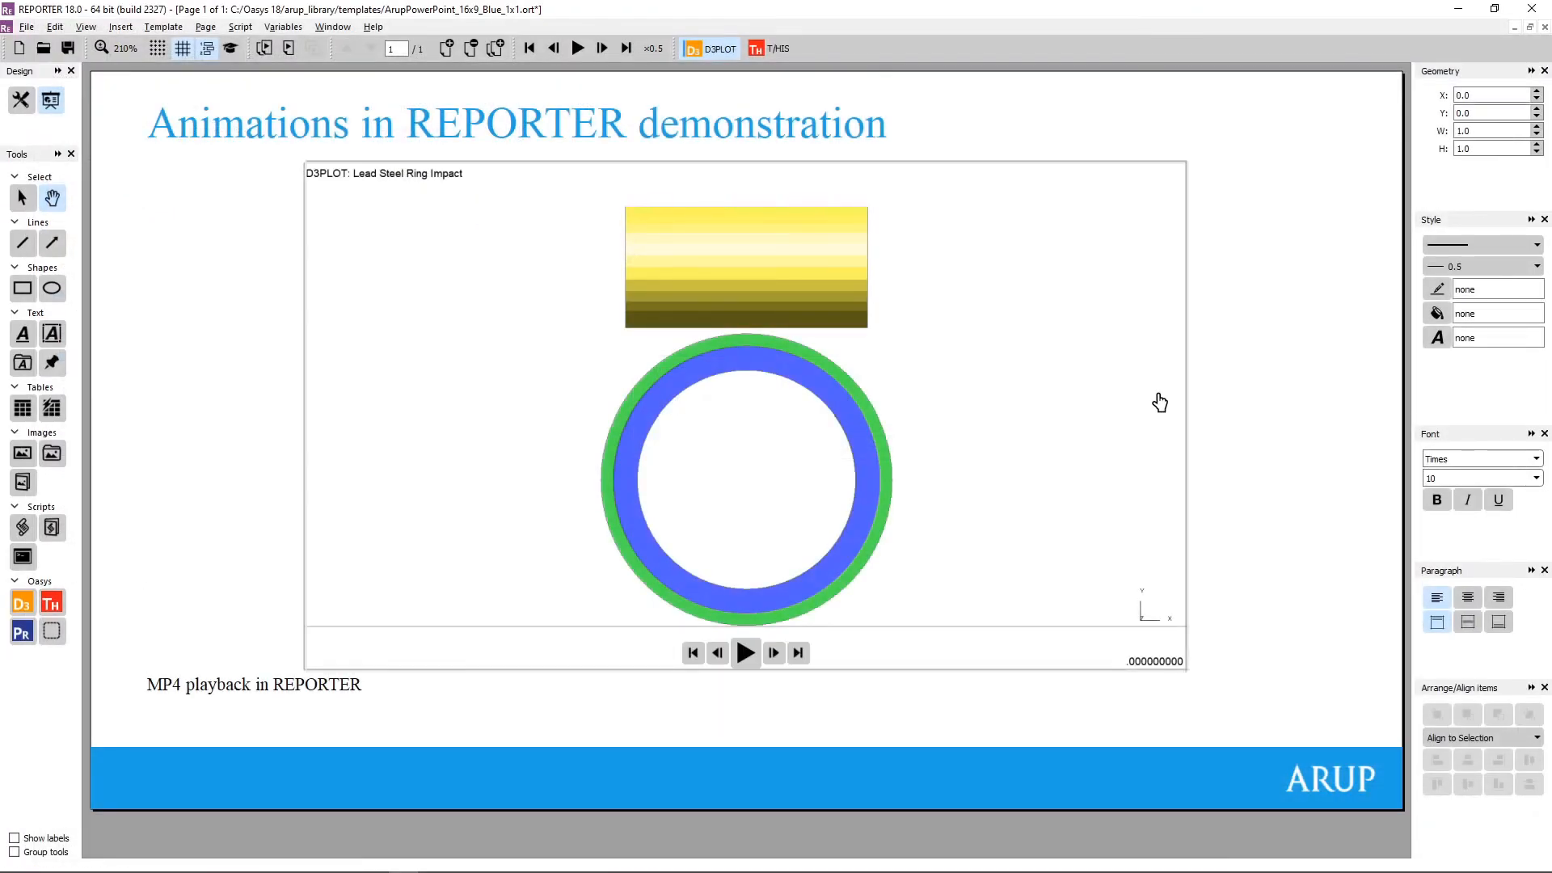